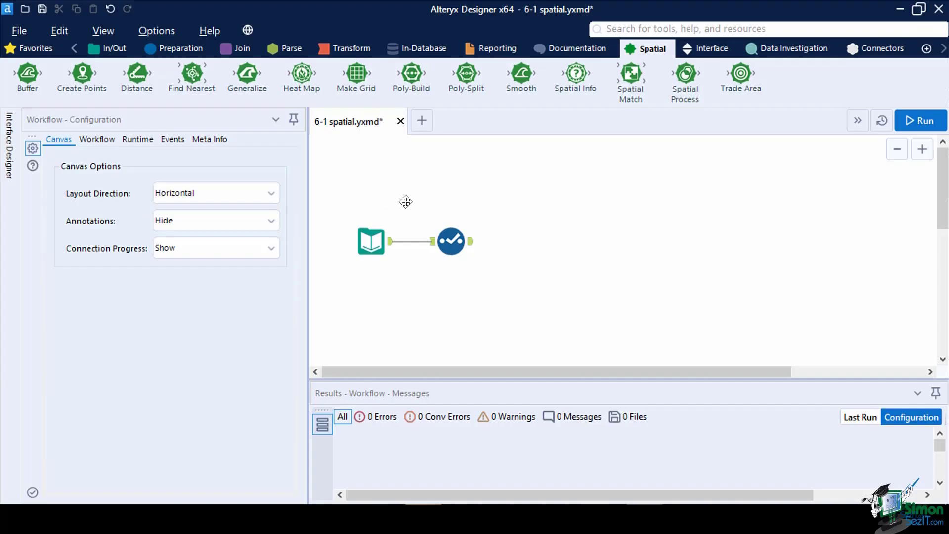
Open the Select tool's settings and widen the Field column so all field names are readable.
click(450, 237)
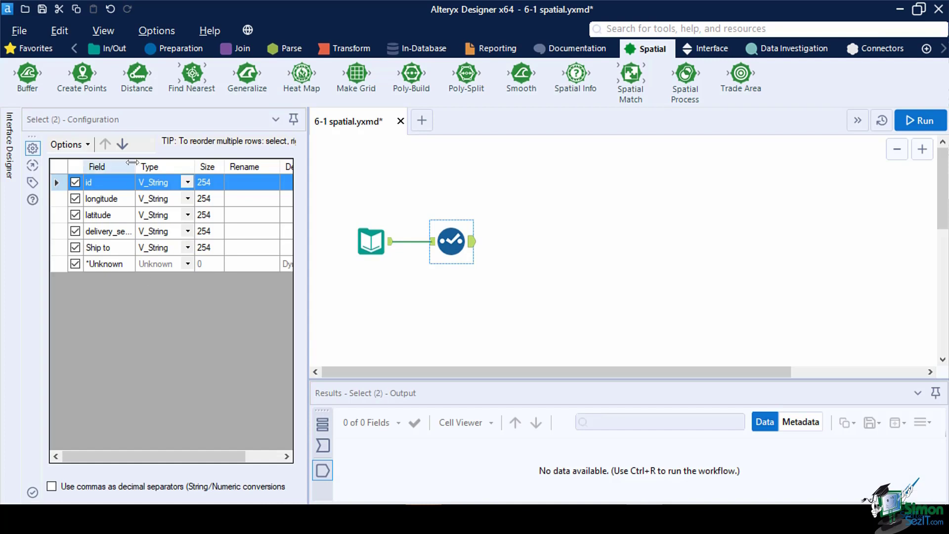
drag(135, 166, 162, 162)
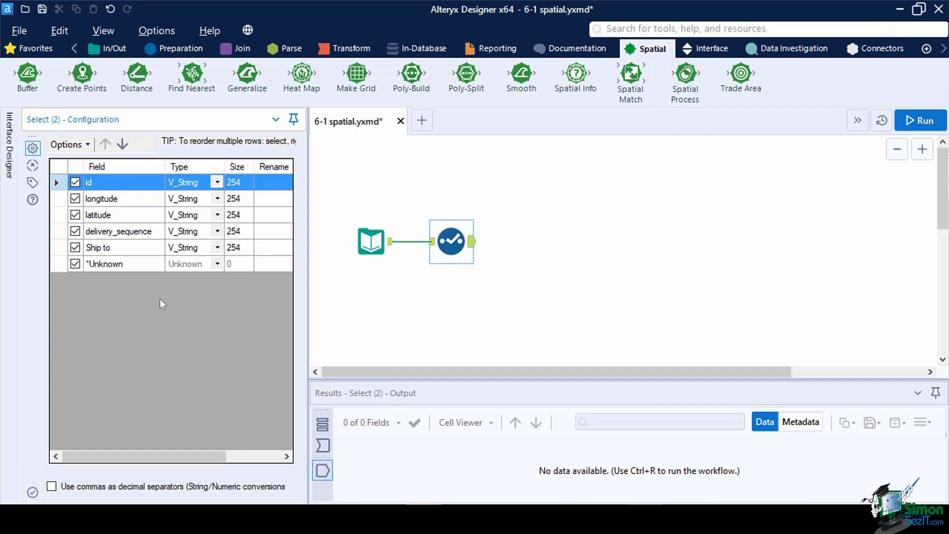
Add a Create Points tool after Select using X longitude and Y latitude as Lat/Long floating point.
drag(82, 75, 570, 278)
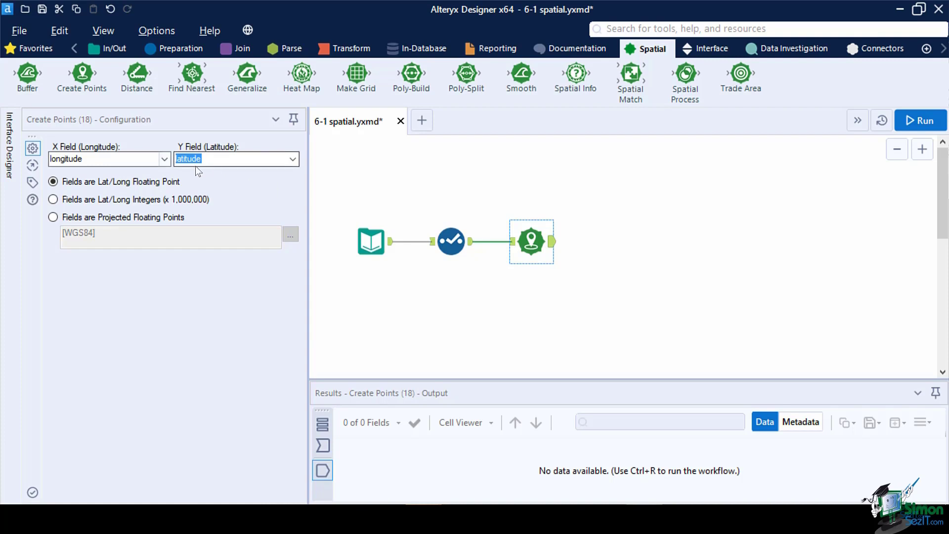
click(149, 158)
click(147, 179)
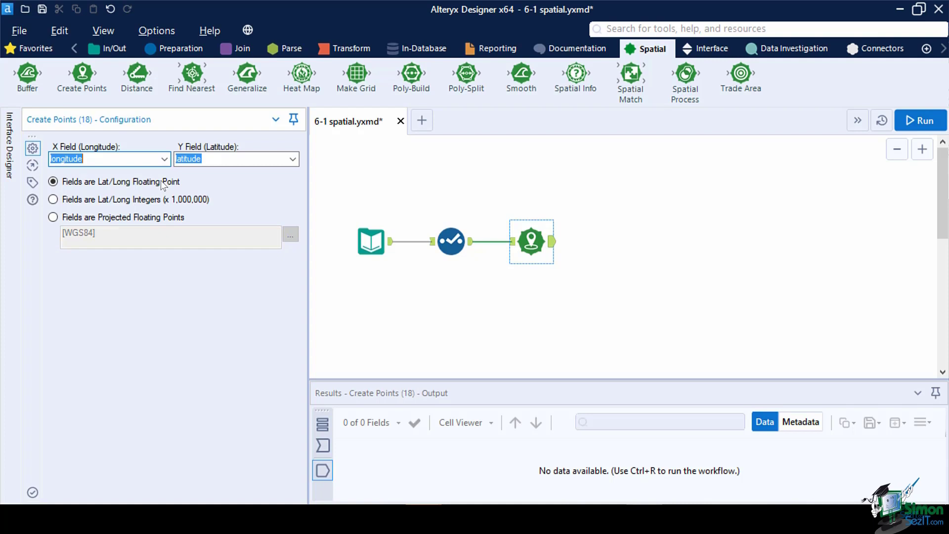
click(293, 160)
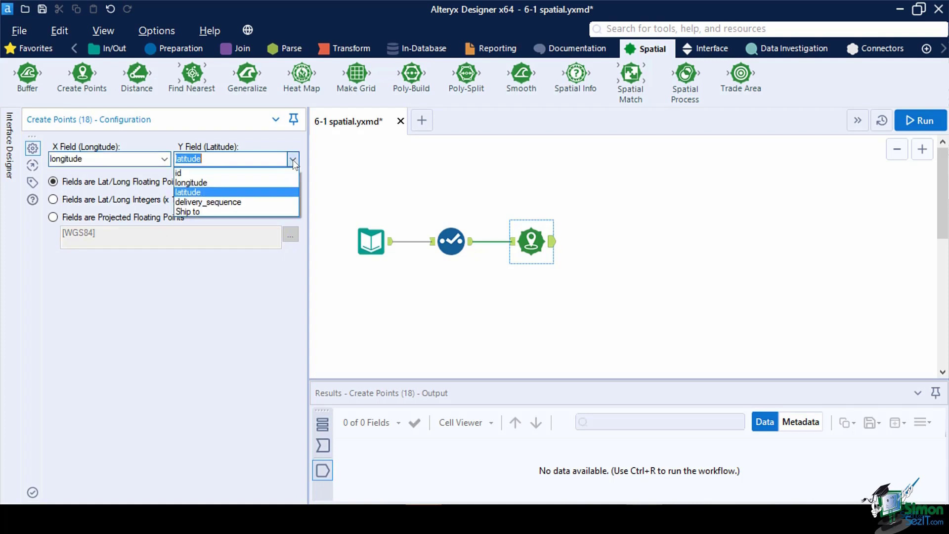
click(244, 192)
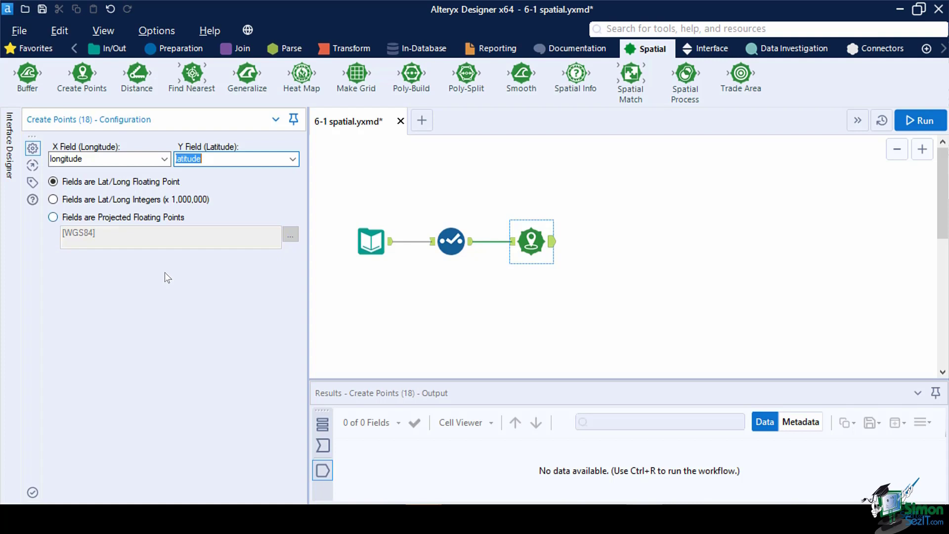
click(54, 184)
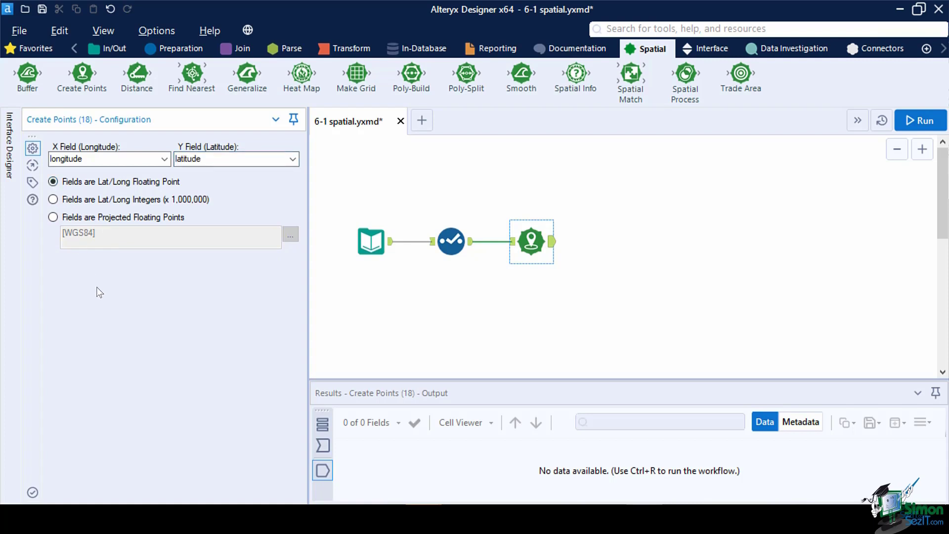
click(530, 238)
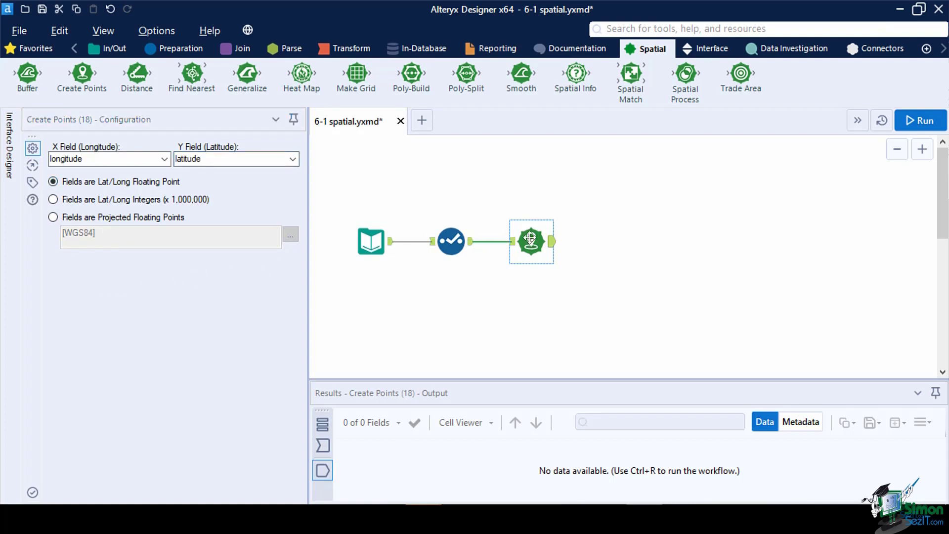
Add a Browse after Create Points, run the workflow, and highlight delivery points on the results map.
key(ctrl+shift+b)
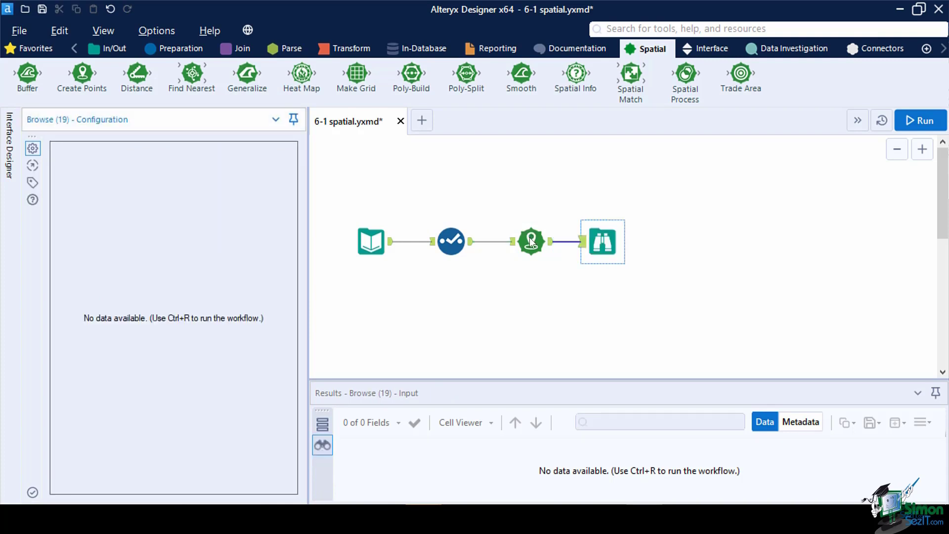
click(913, 120)
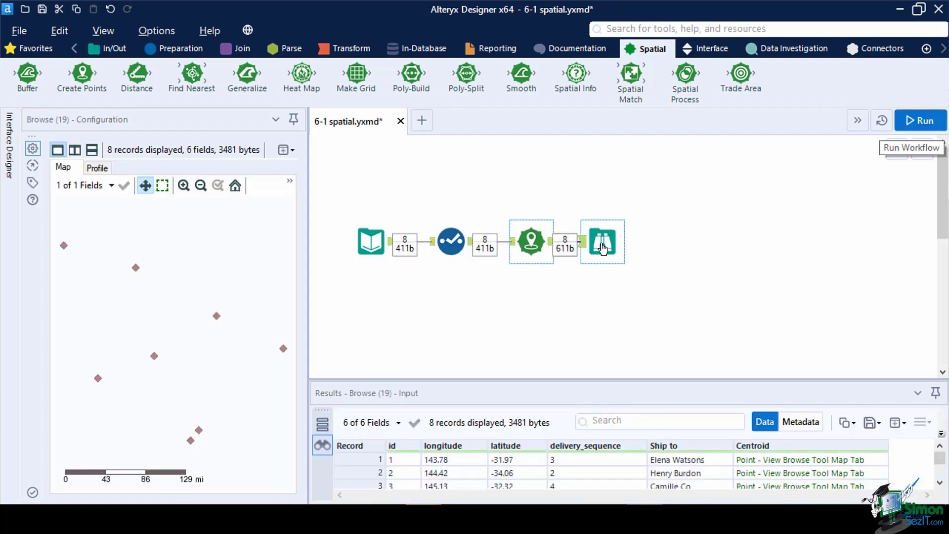
click(226, 195)
click(164, 185)
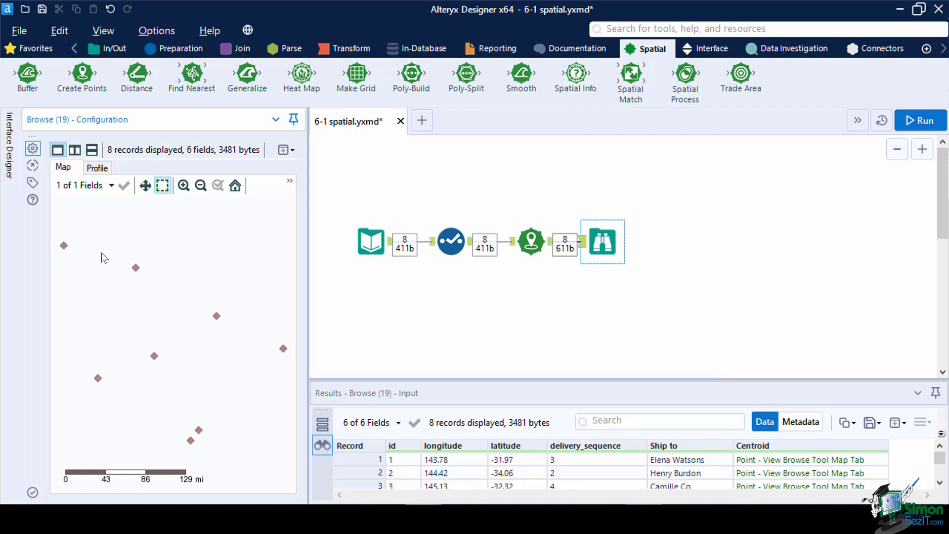
click(791, 468)
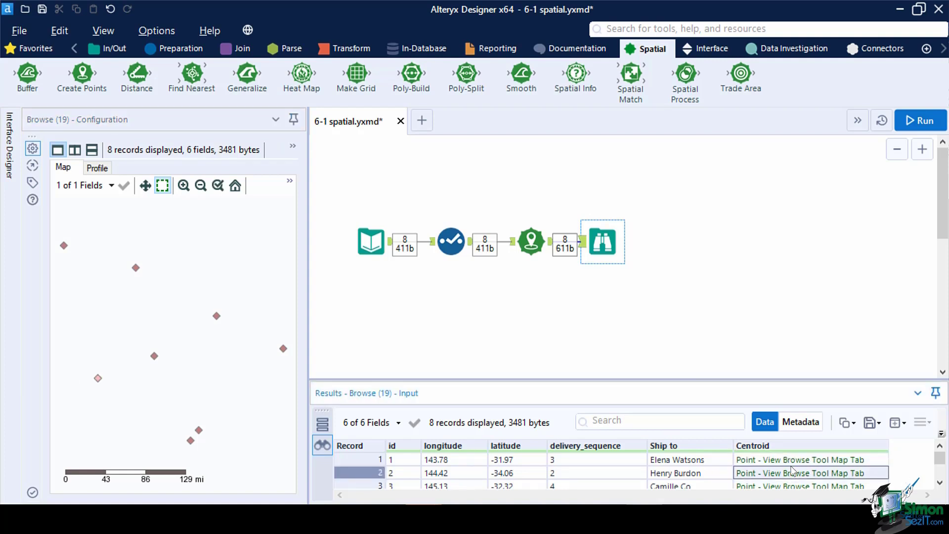
click(216, 315)
click(216, 316)
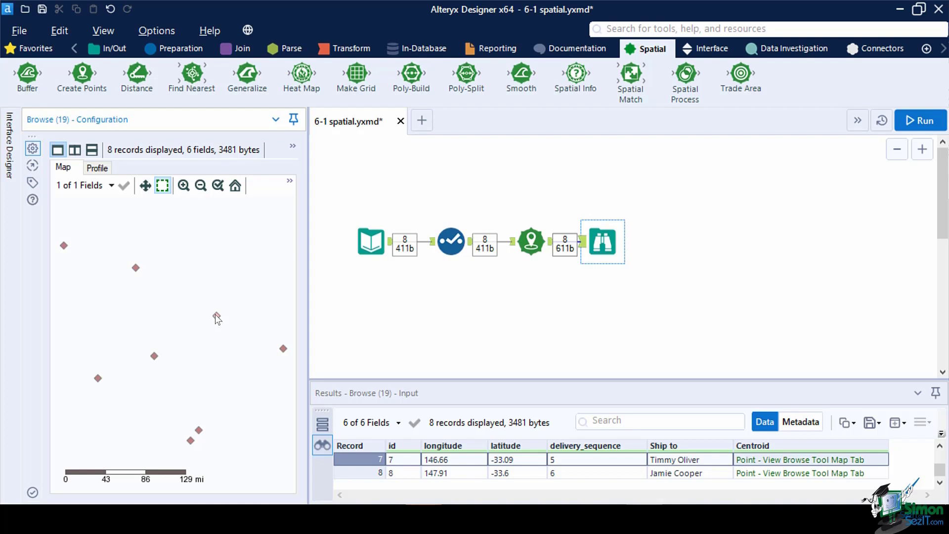
click(184, 187)
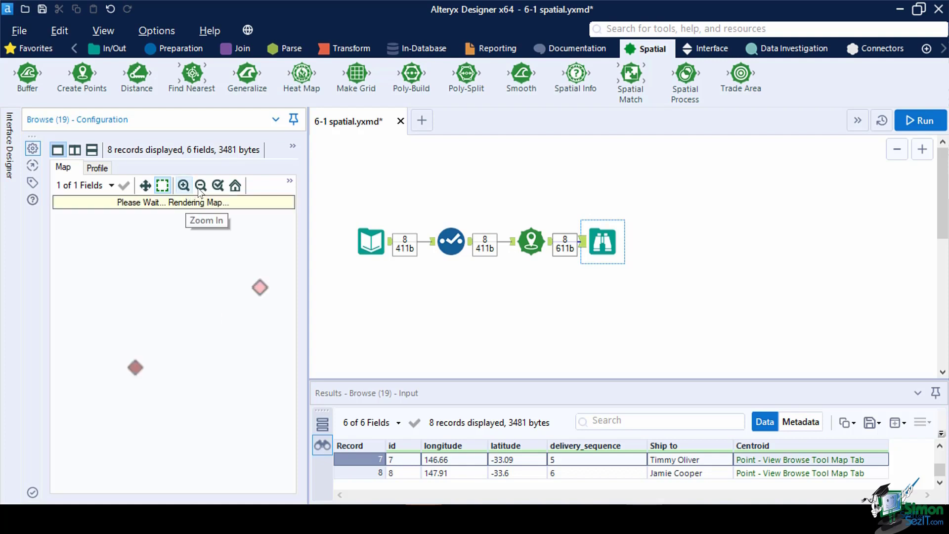
click(199, 188)
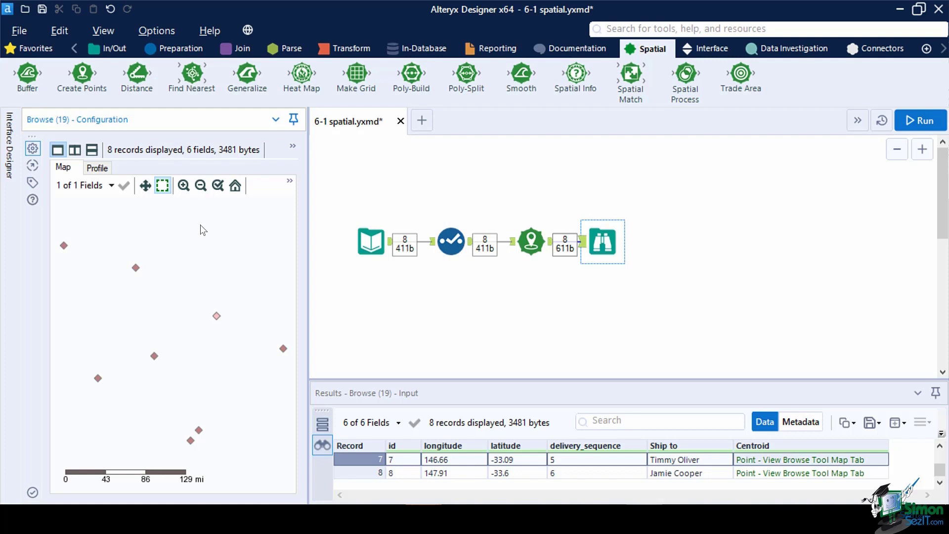
click(222, 187)
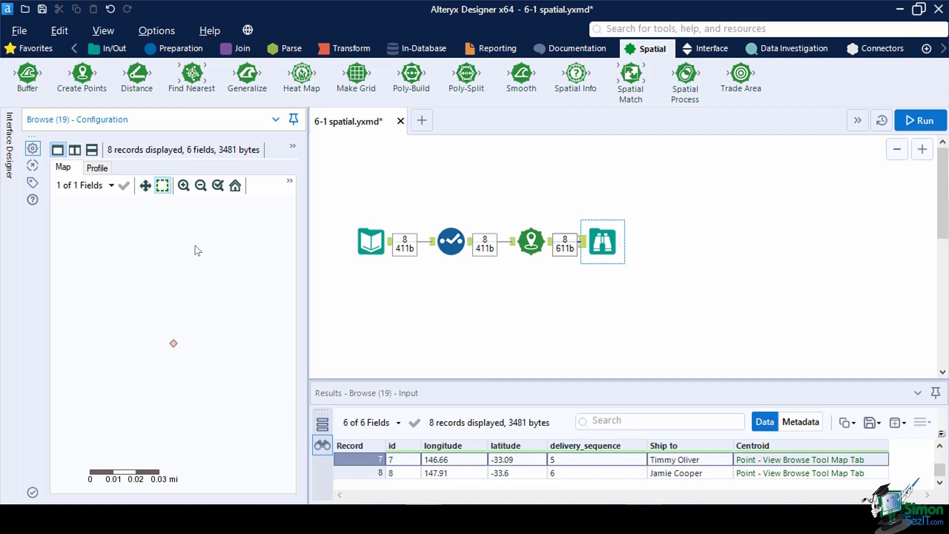
click(235, 185)
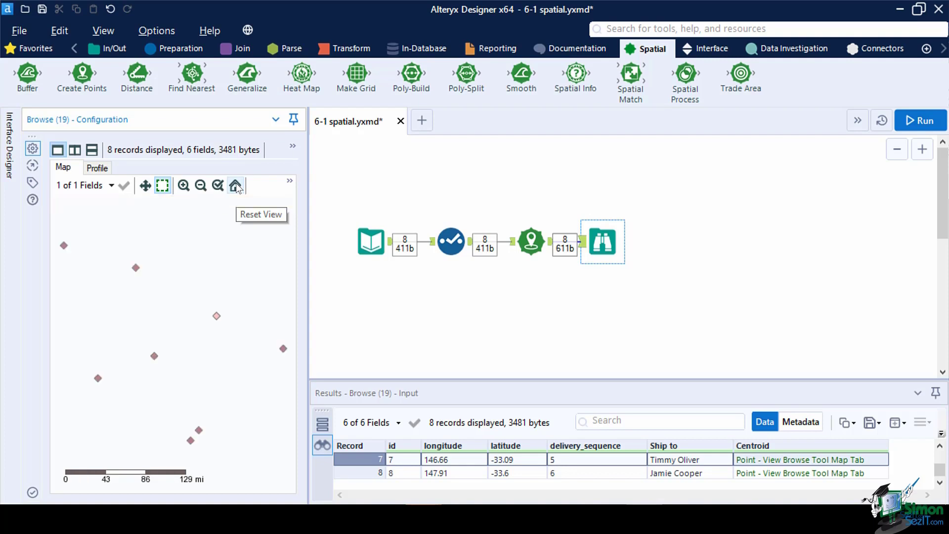
click(291, 182)
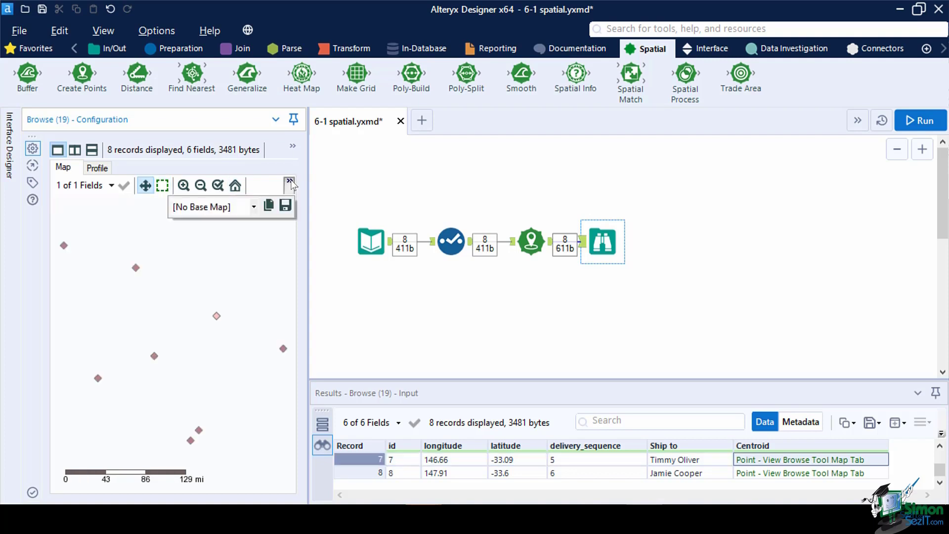
click(254, 207)
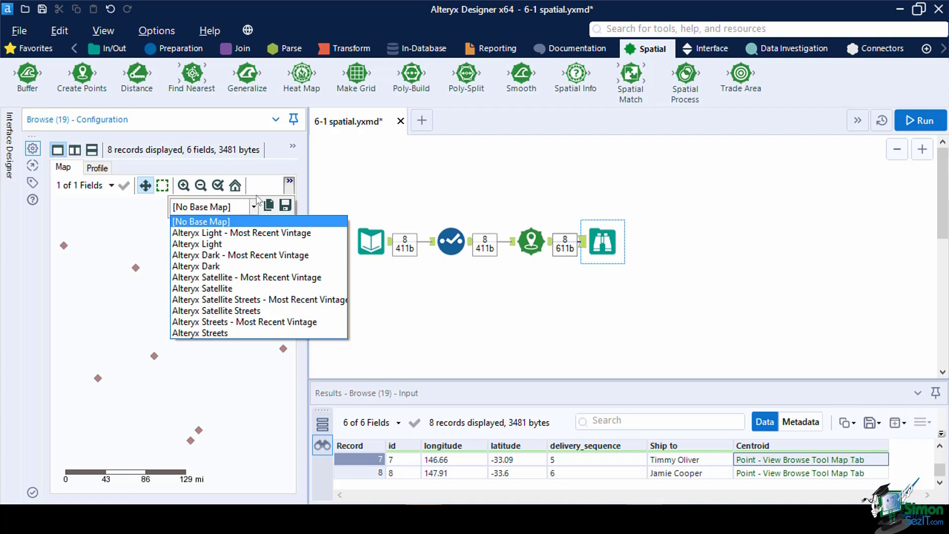
click(263, 187)
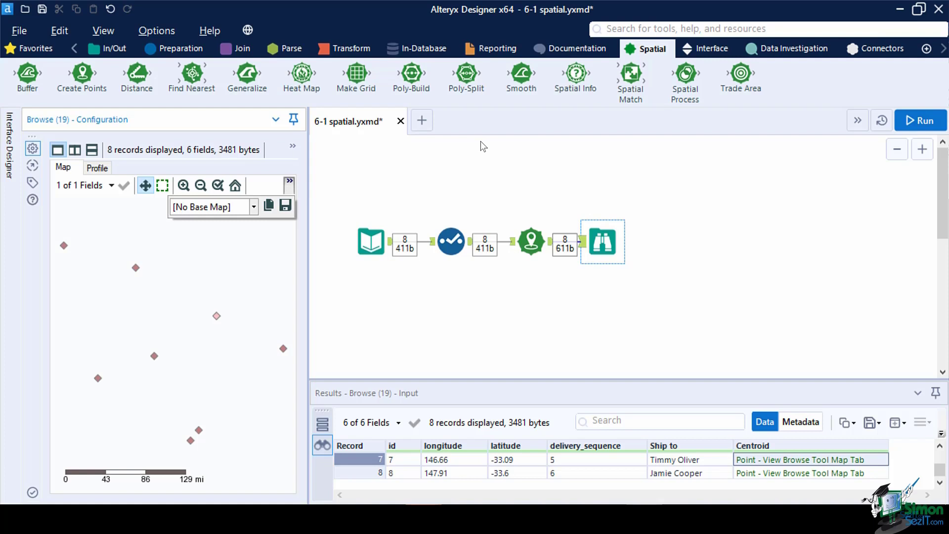
Place a Poly-Build tool below the Browse and connect the Create Points output to it.
mouse_move(413, 75)
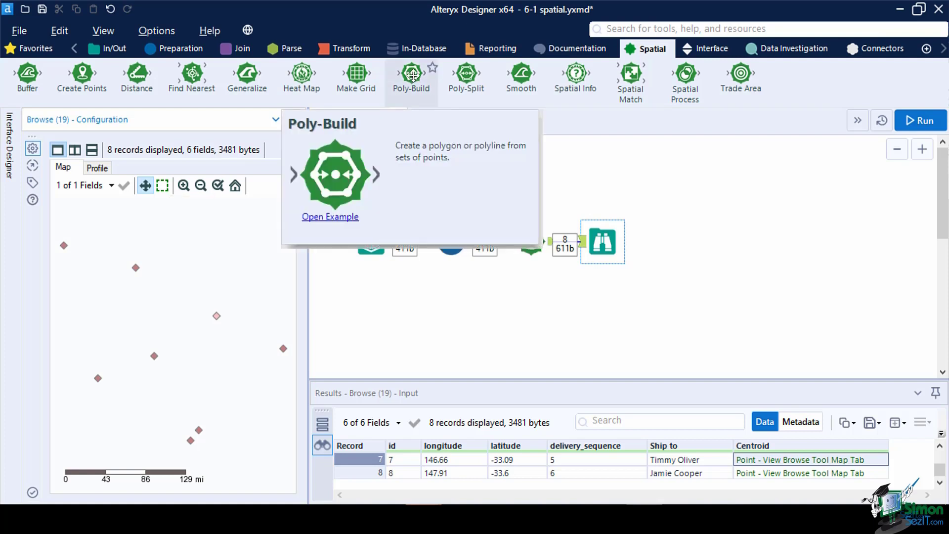
drag(413, 75, 606, 306)
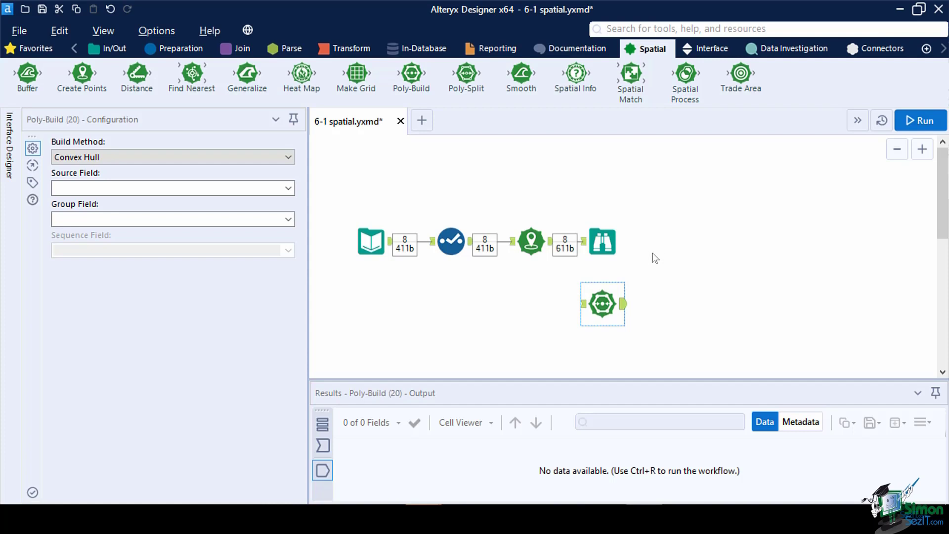
drag(552, 242, 591, 303)
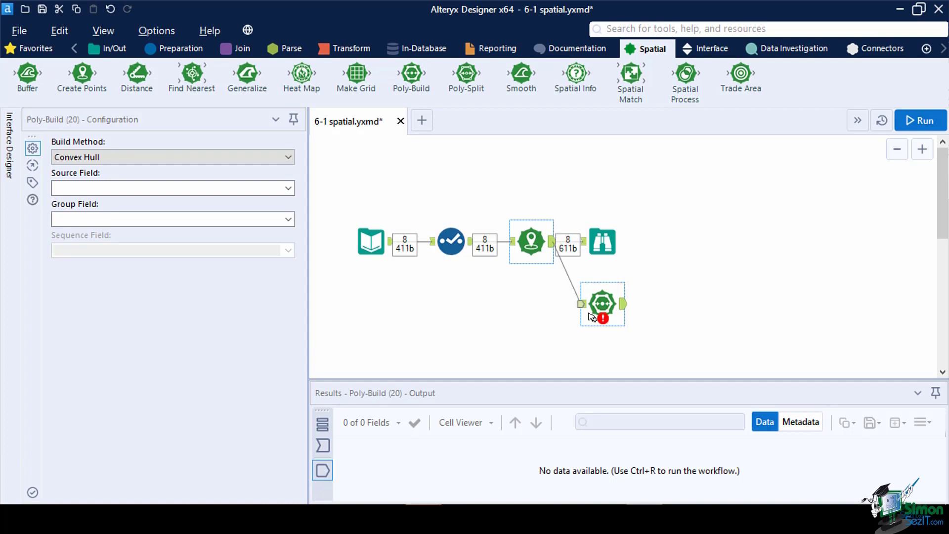
click(603, 302)
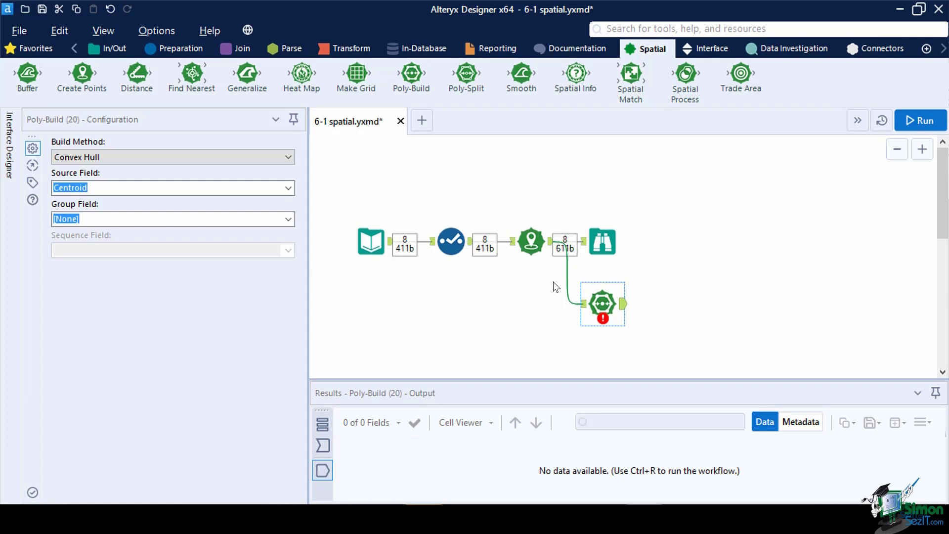
Set the Poly-Build method to Sequence Polyline ordered by delivery_sequence.
click(275, 157)
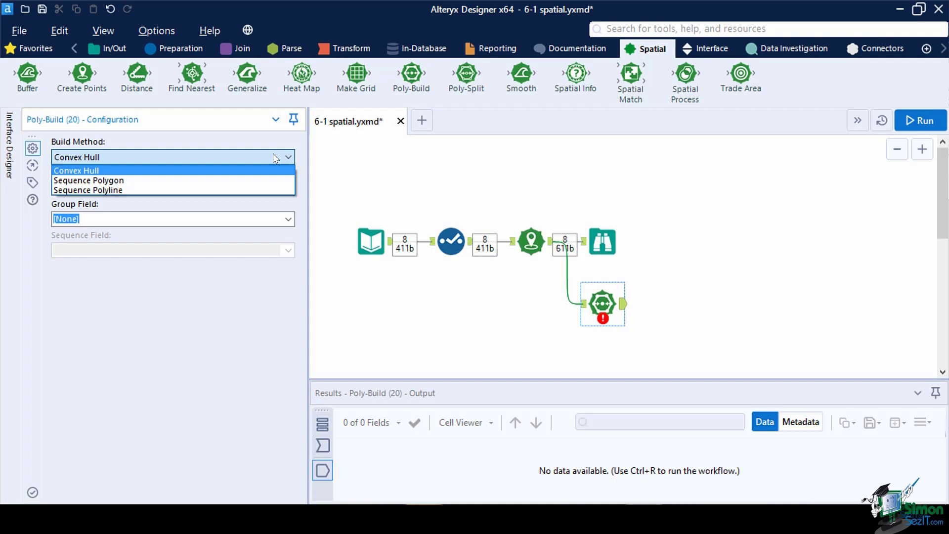
click(270, 190)
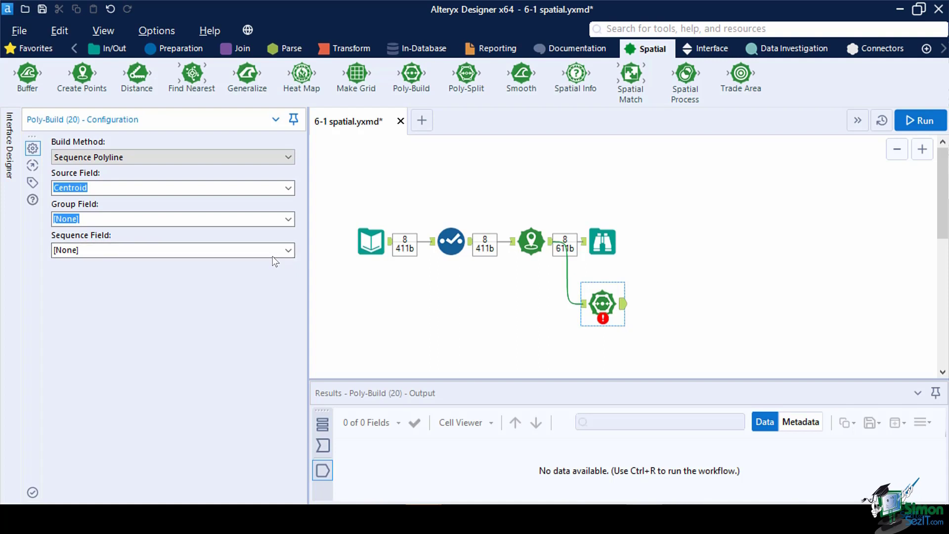
click(288, 253)
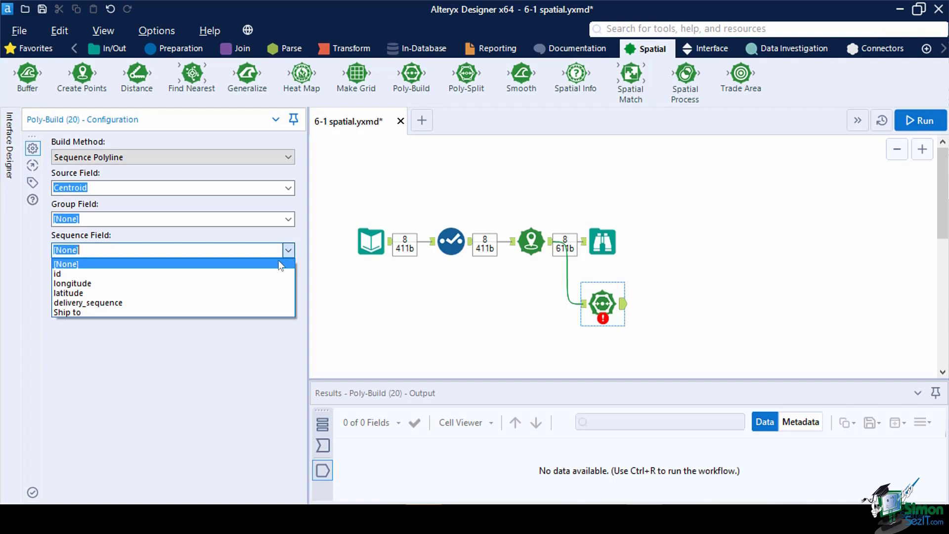
click(233, 302)
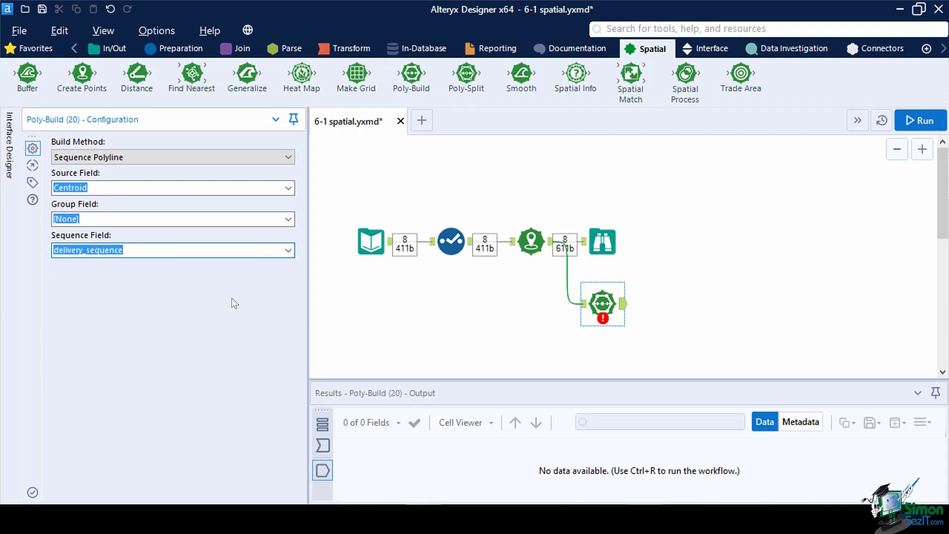
Add a Browse after the polyline Poly-Build, run to map the route, and place a second Poly-Build.
click(612, 300)
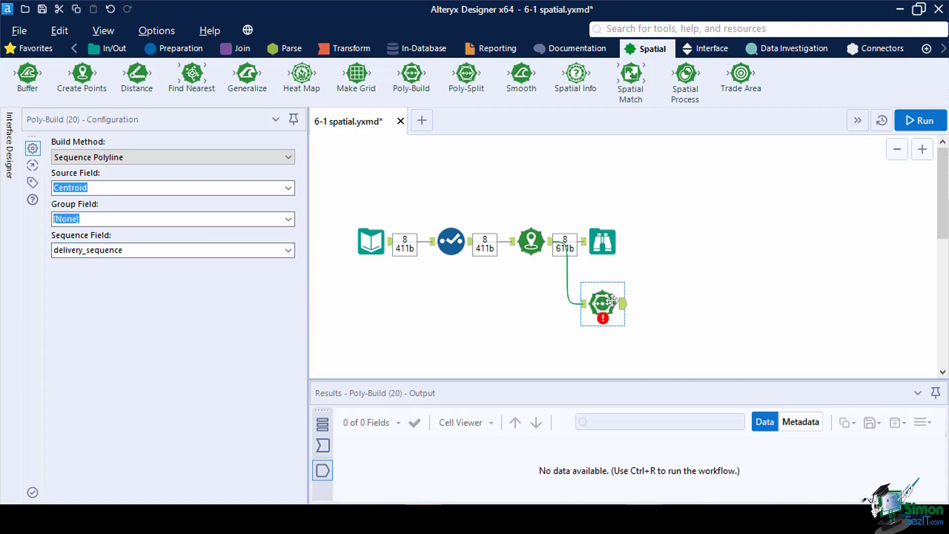
key(ctrl+shift+b)
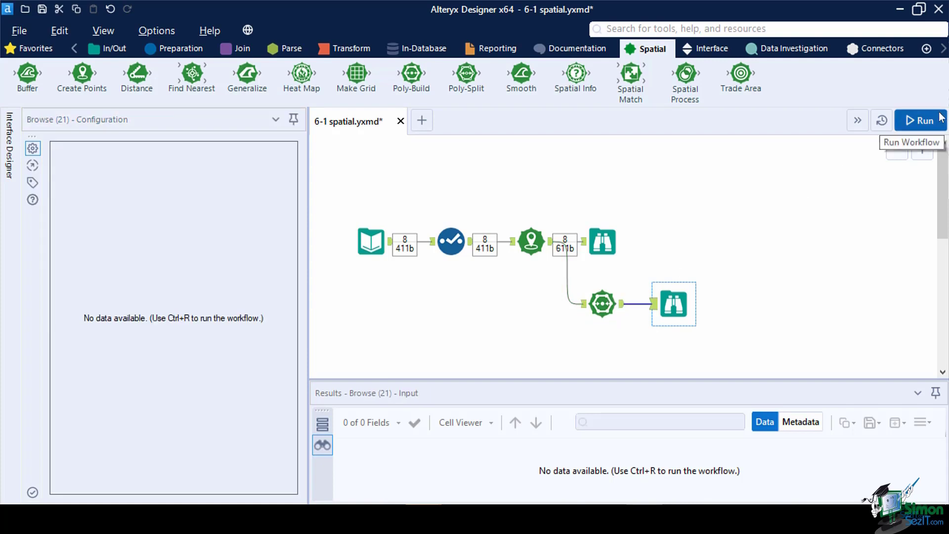
click(902, 126)
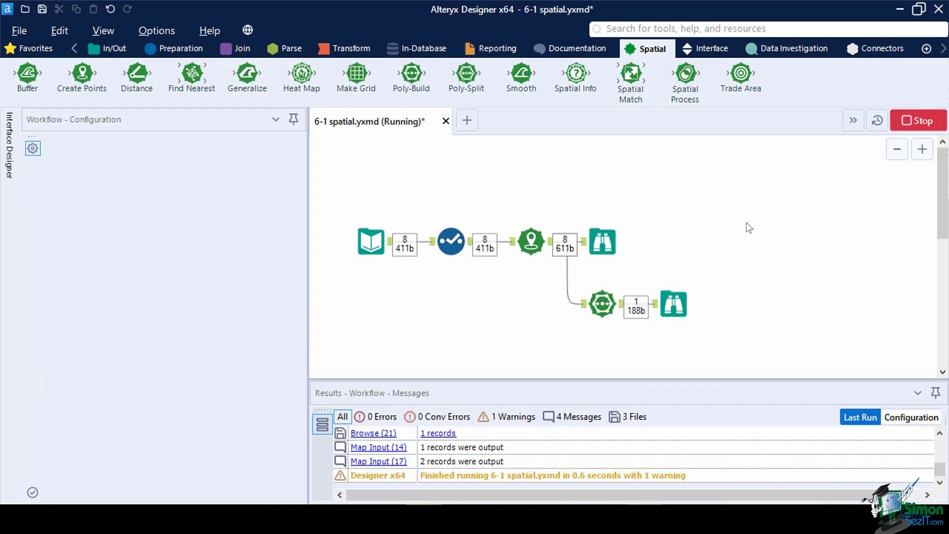
click(686, 303)
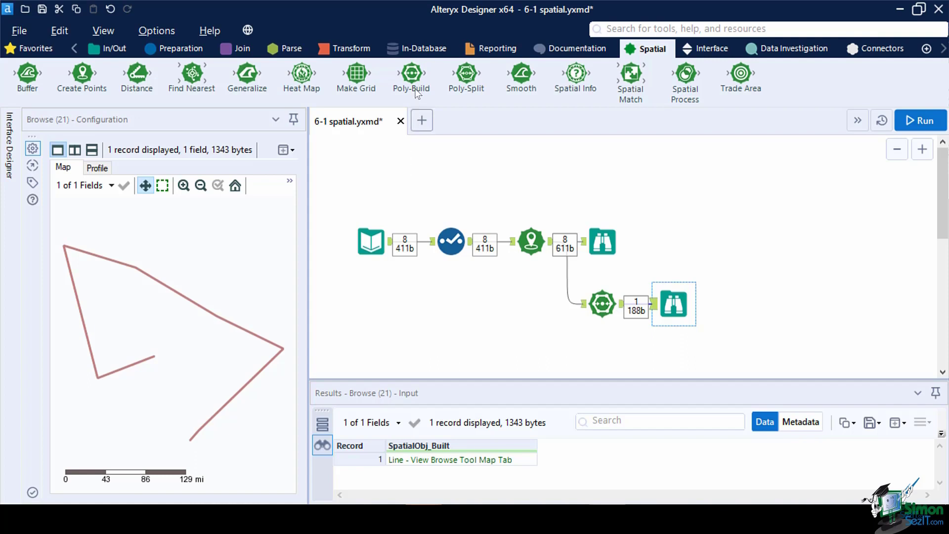
drag(414, 82, 604, 187)
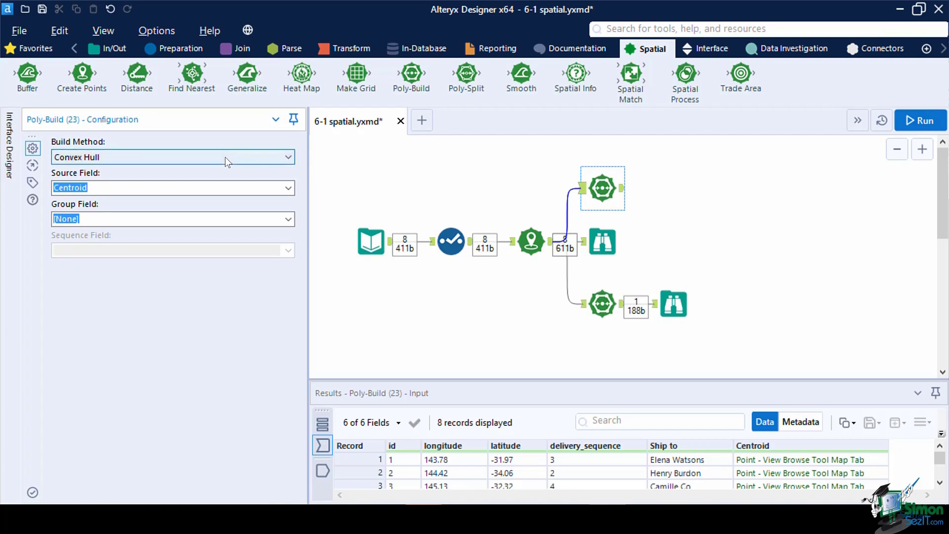
Set the second Poly-Build to Sequence Polygon ordered by delivery_sequence.
click(225, 157)
click(200, 180)
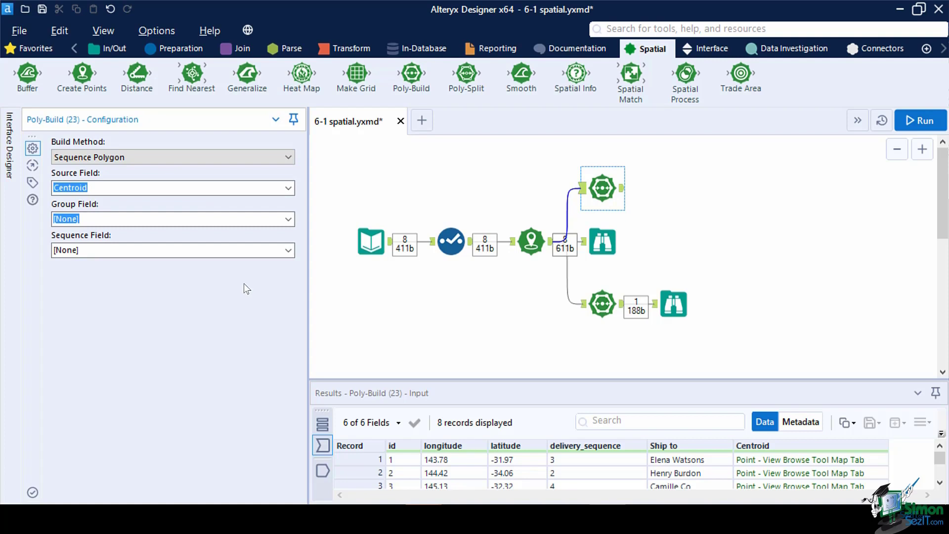
click(289, 251)
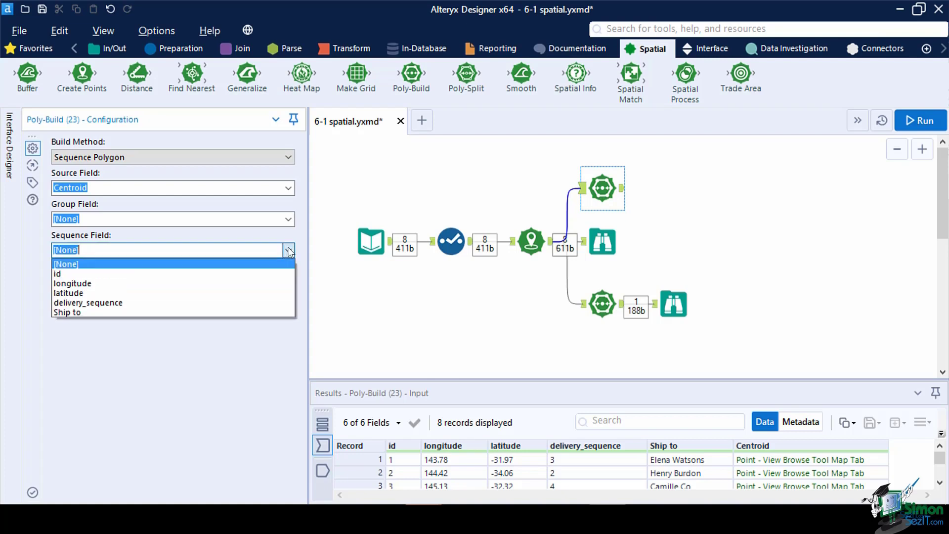
click(238, 303)
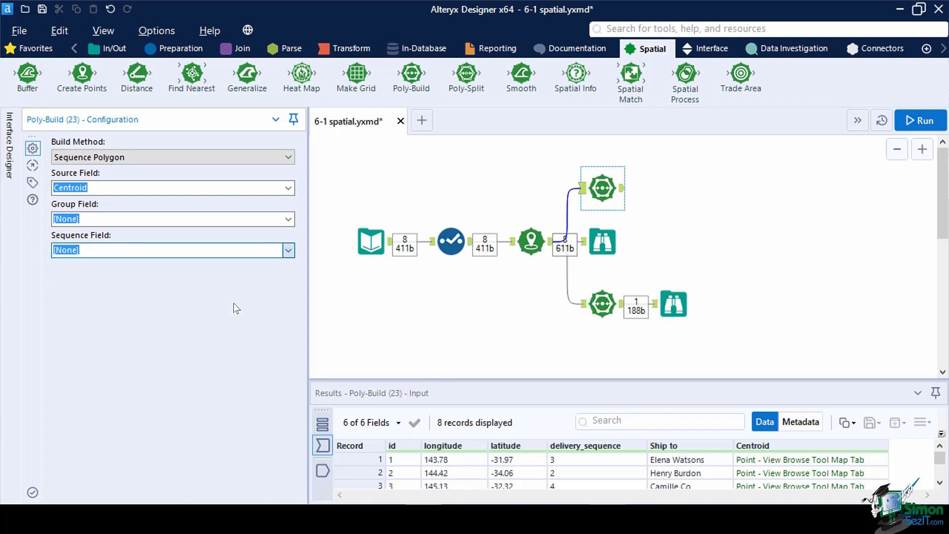
Add a Browse after the sequence-polygon Poly-Build, run, and view the polygon on the map.
click(608, 188)
key(ctrl+shift+b)
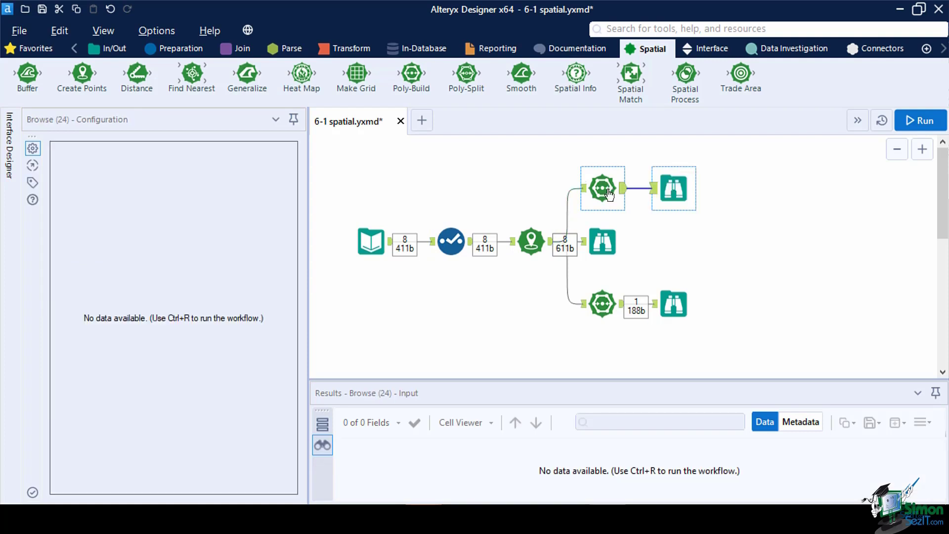
click(911, 128)
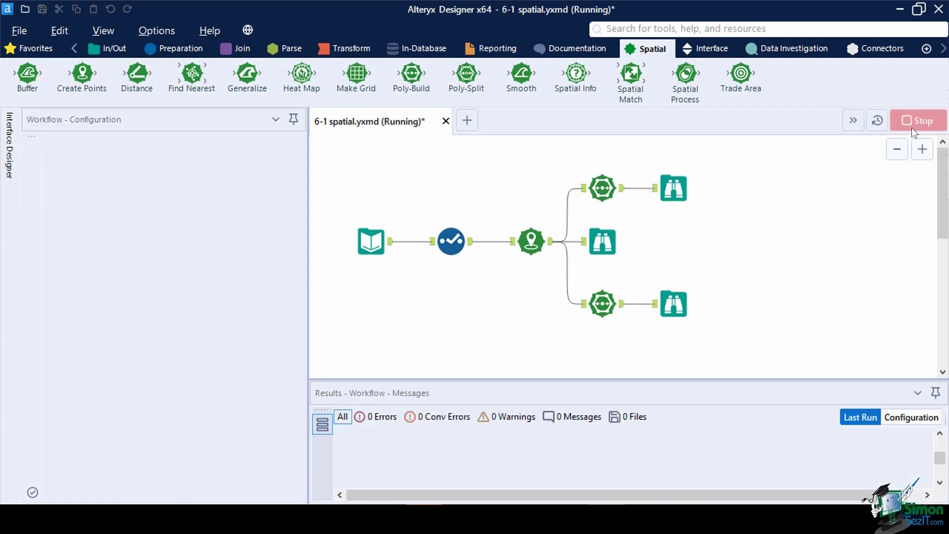
click(674, 188)
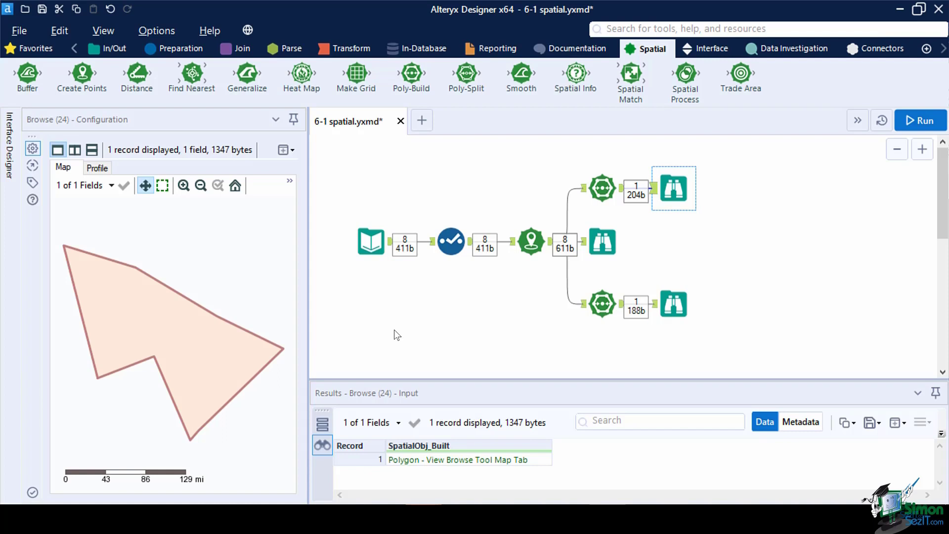
Add a third Poly-Build fed by Create Points, keep Convex Hull, and attach a Browse to it.
drag(411, 74, 601, 347)
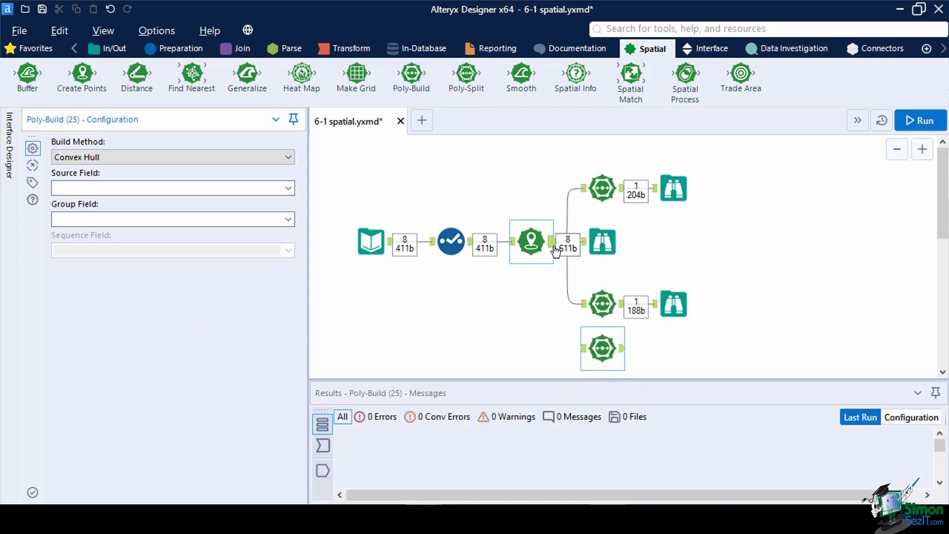
drag(551, 242, 581, 348)
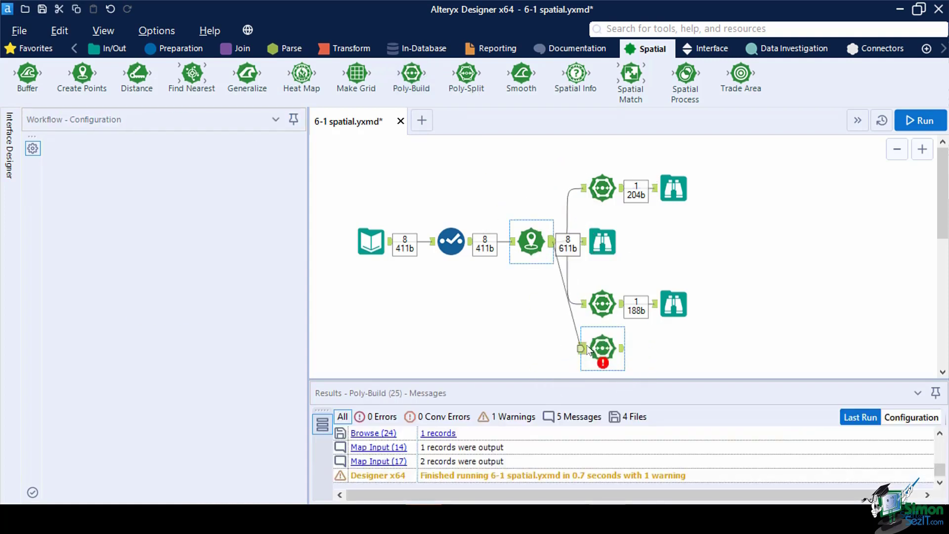
click(582, 347)
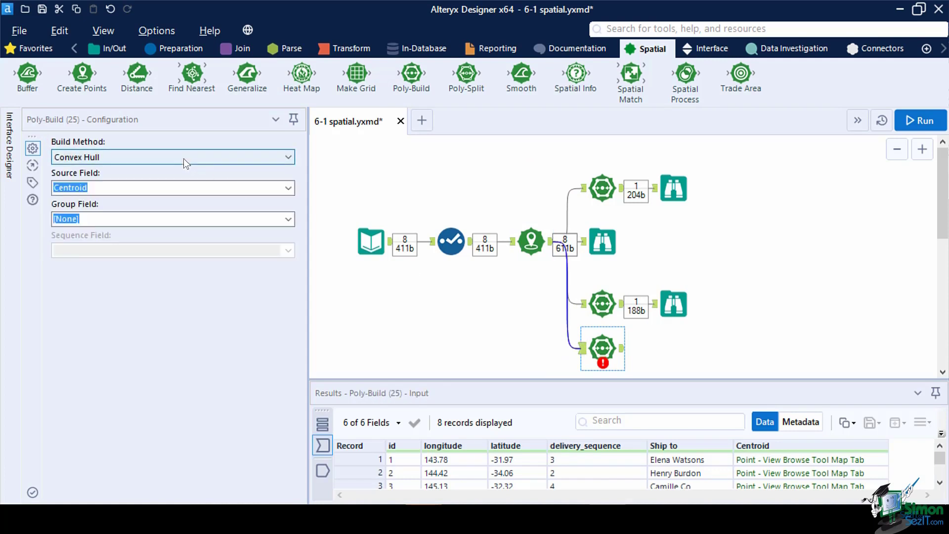
click(183, 158)
click(183, 158)
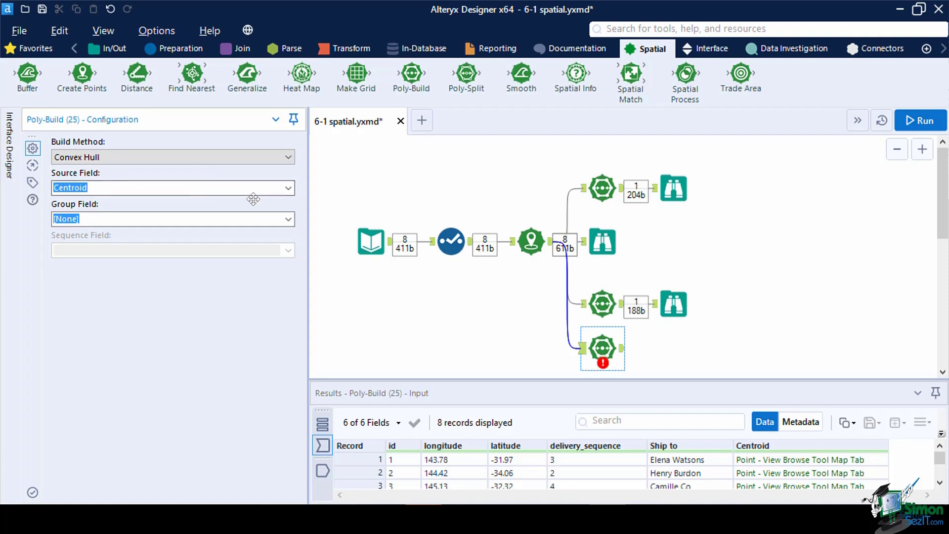
click(602, 343)
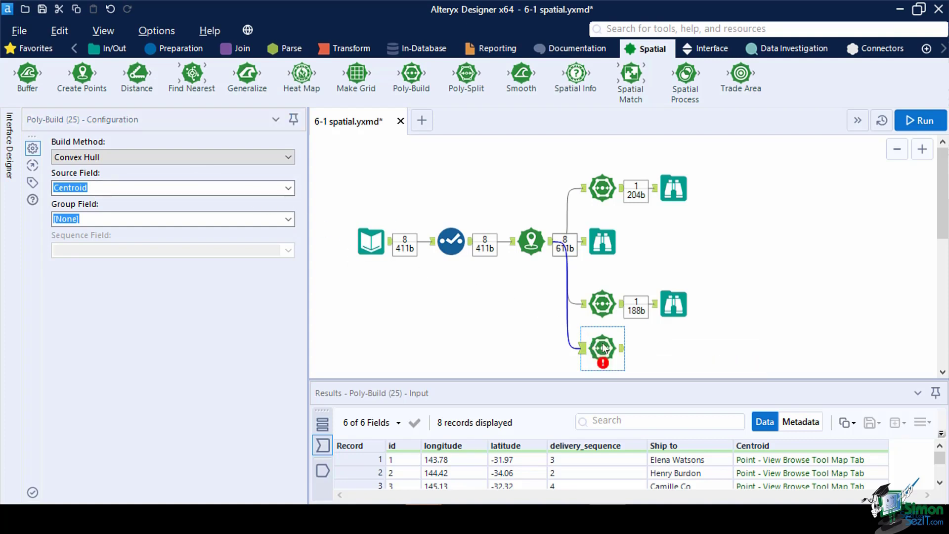
key(ctrl+shift+b)
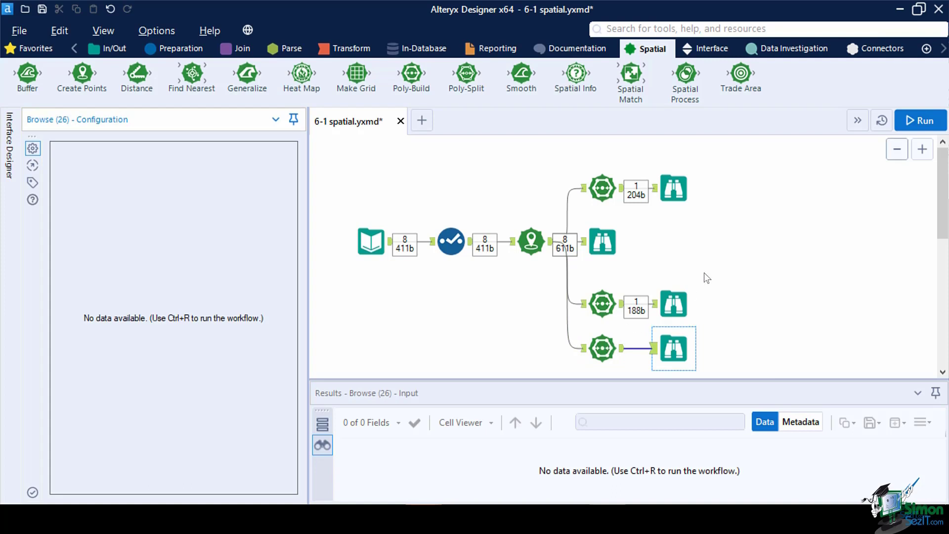
Run the workflow and view the single convex hull polygon enclosing all delivery points.
click(920, 122)
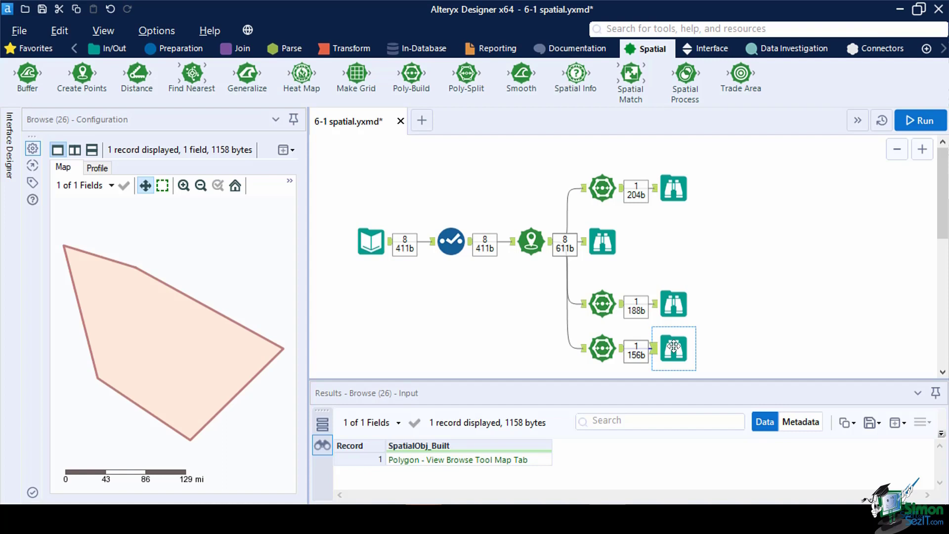
scroll(673, 346, down, 1)
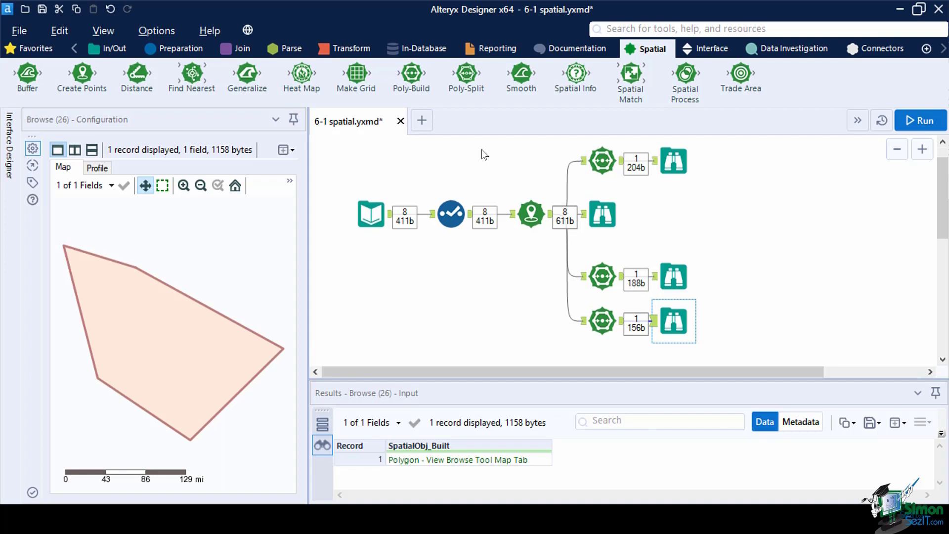
Add a Join fed by the sequence polygon (left) and convex hull (right), followed by a Browse.
click(232, 53)
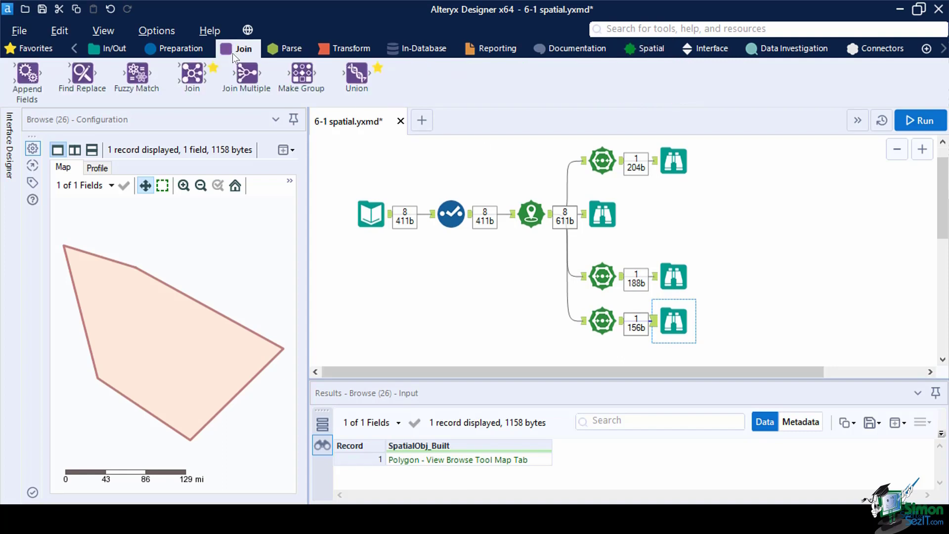
drag(192, 75, 772, 242)
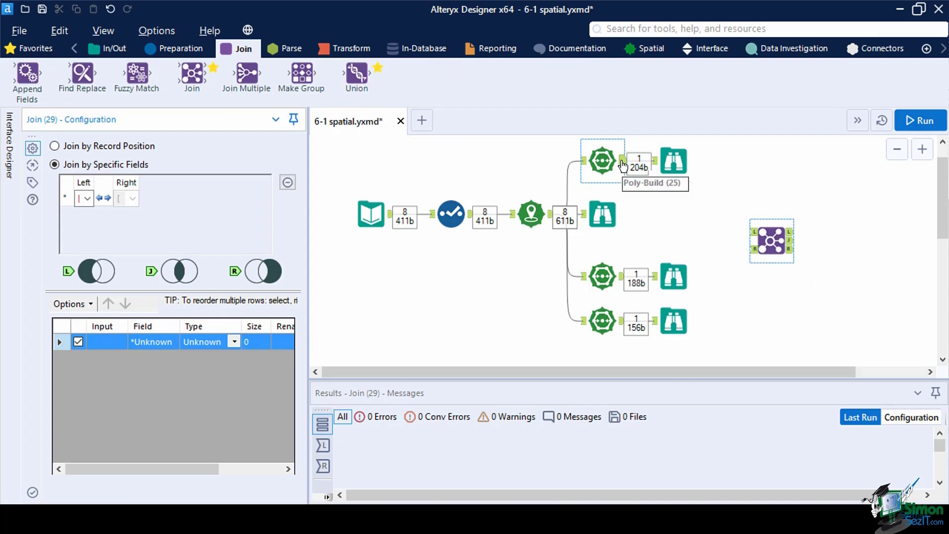
drag(696, 204, 751, 232)
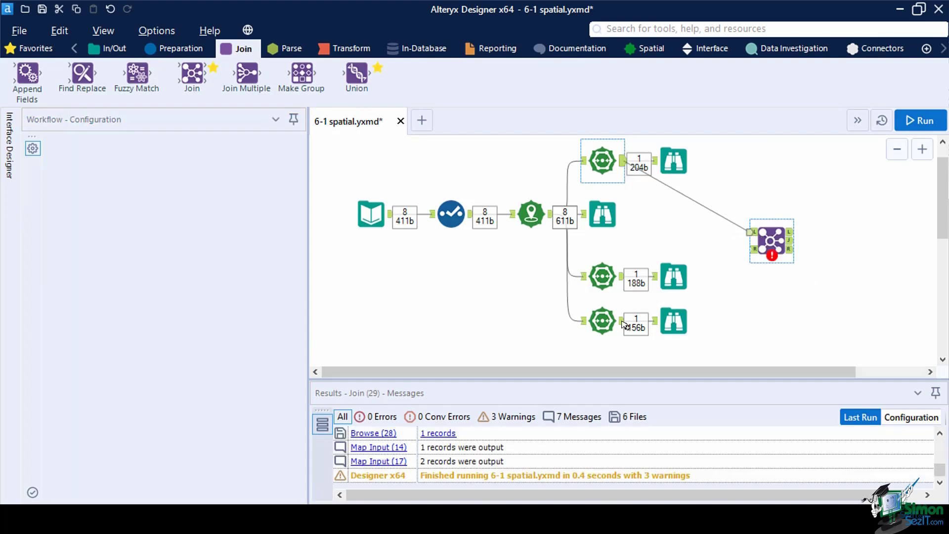
drag(623, 325, 752, 250)
click(772, 241)
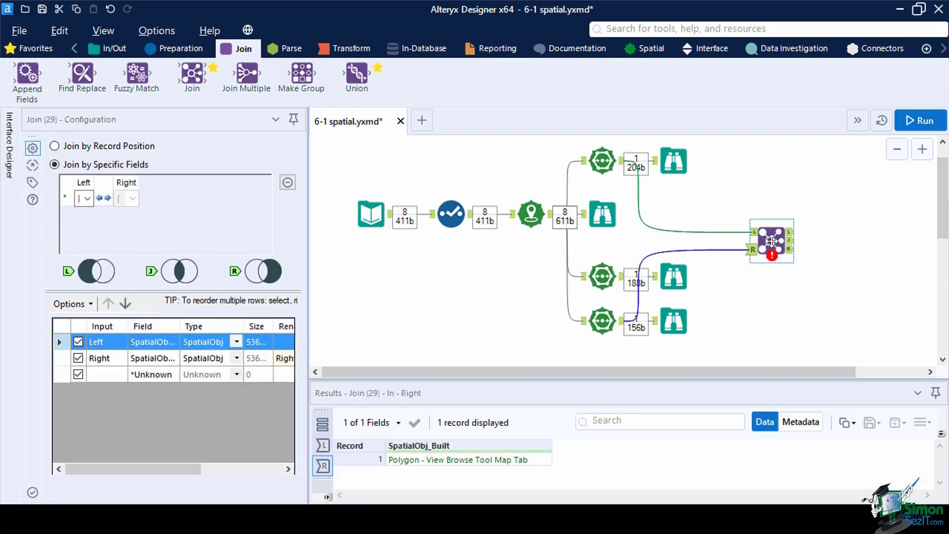
right_click(774, 259)
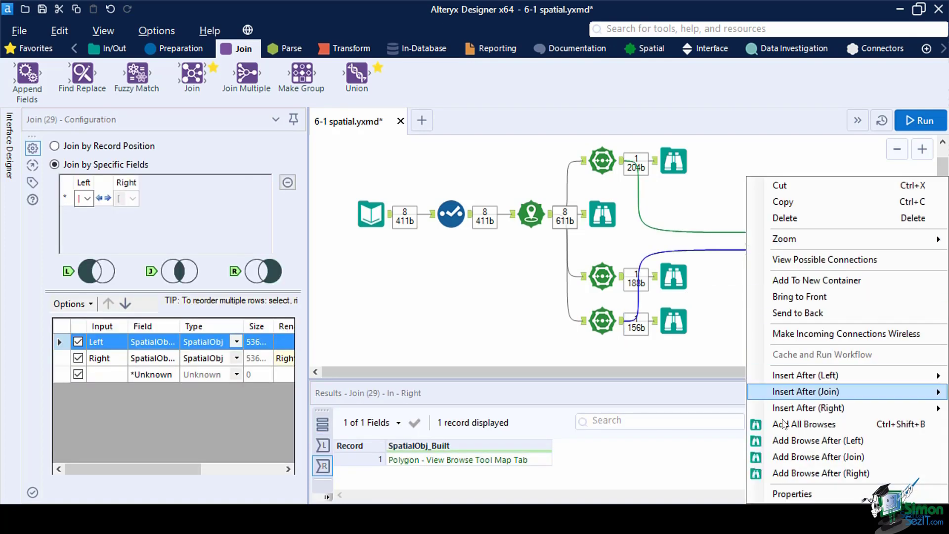
click(786, 456)
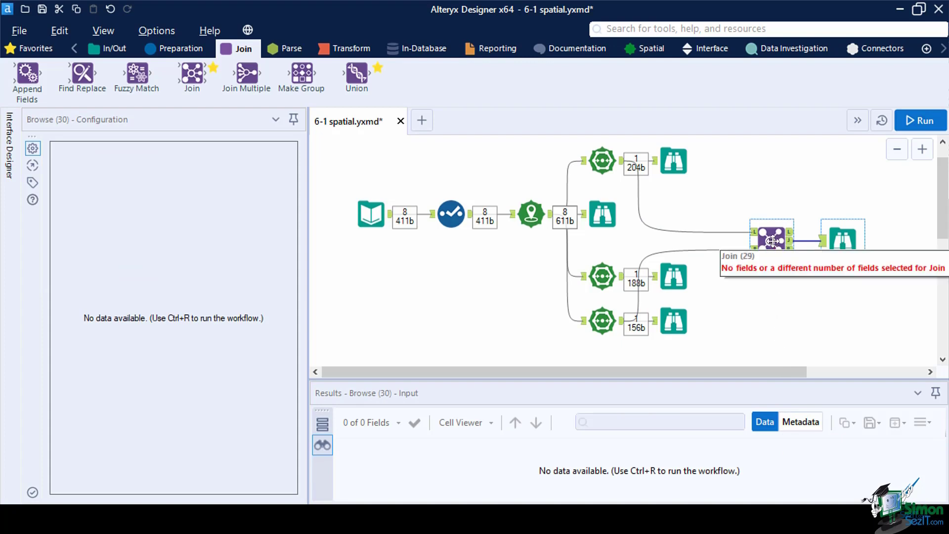
Join by record position and rename the spatial fields to 'sequence poly' and 'convex hull'.
click(772, 242)
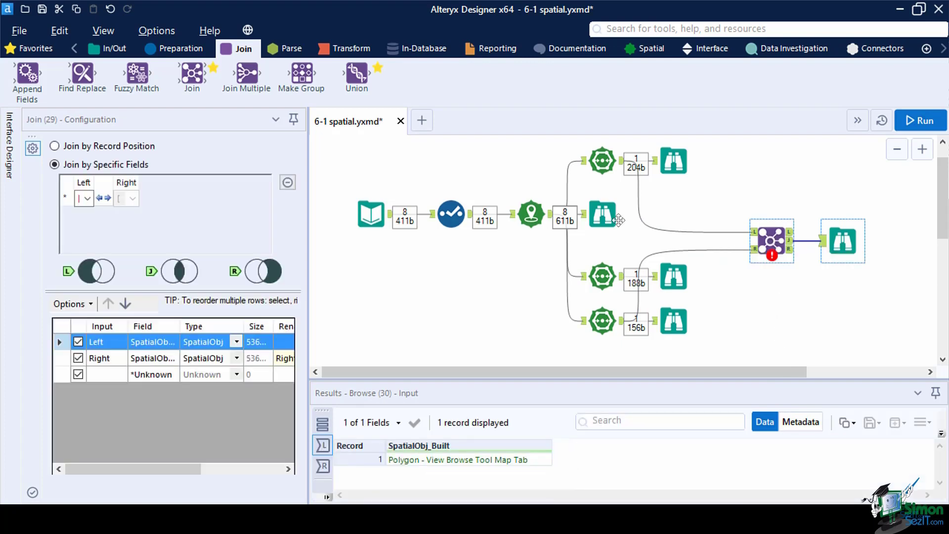
click(78, 147)
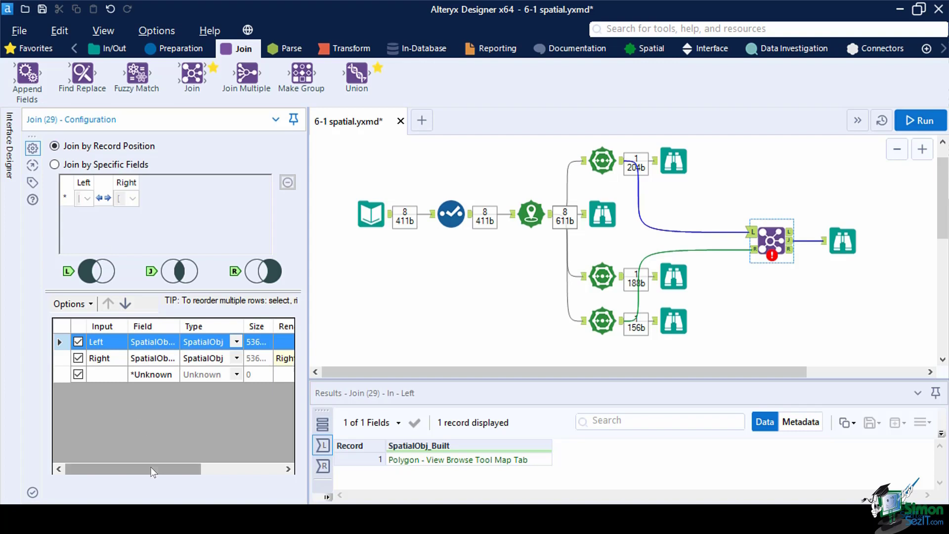
drag(153, 472, 248, 474)
click(191, 343)
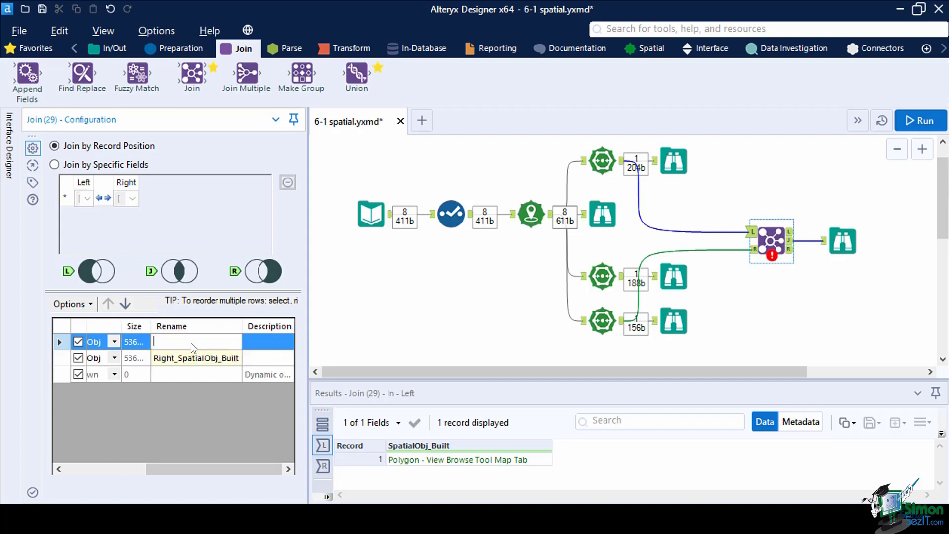
text(seqi)
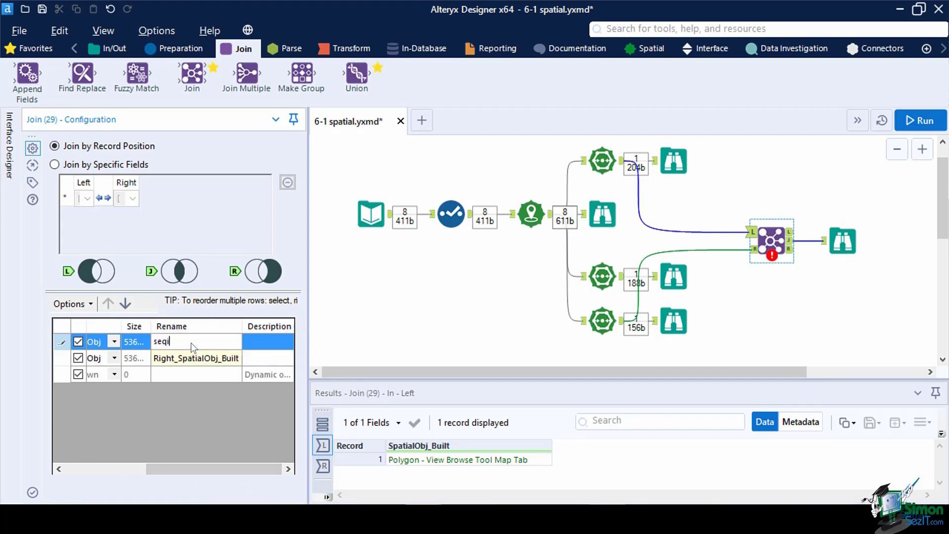
key(BackSpace)
text(uence poly)
key(Down)
text(conve)
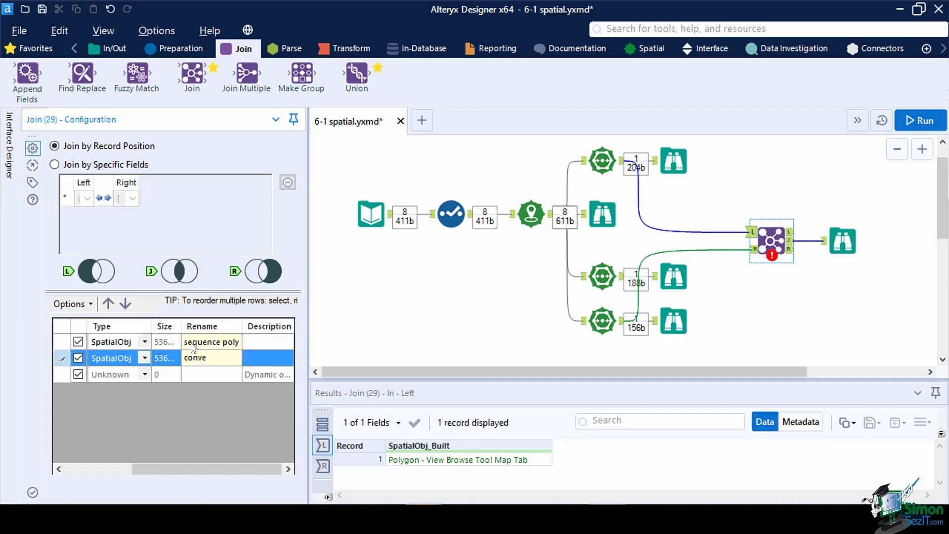
text(x hull)
click(843, 241)
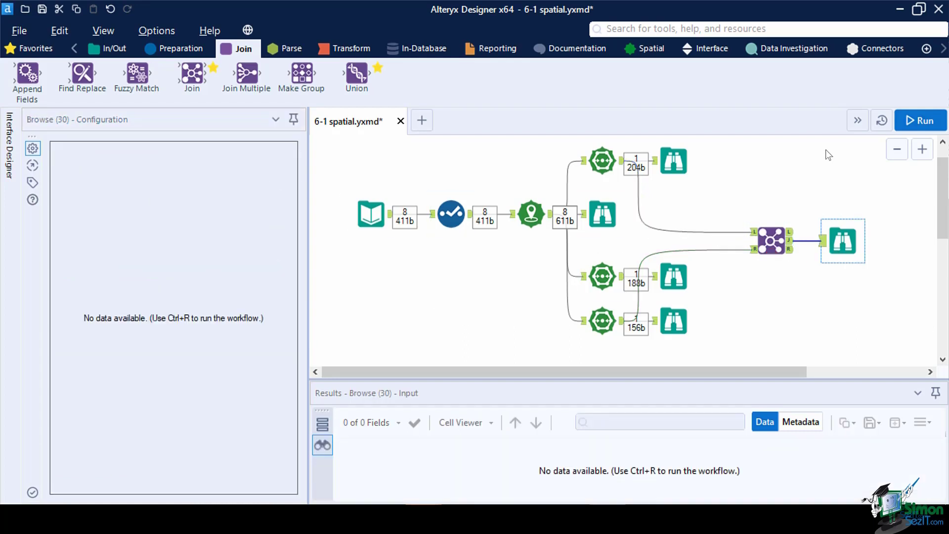
Run the workflow and review the sequence polygon overlaid on its convex hull in the map.
click(920, 120)
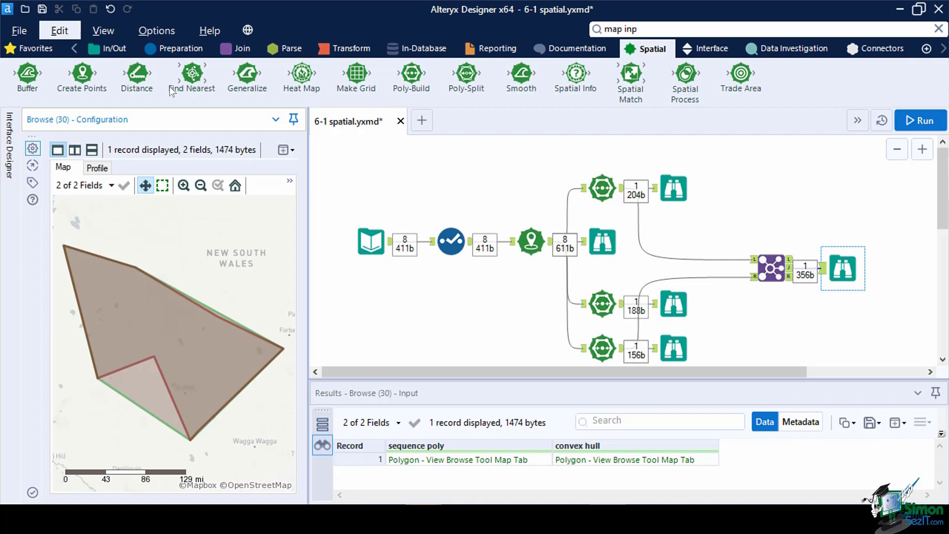
click(98, 56)
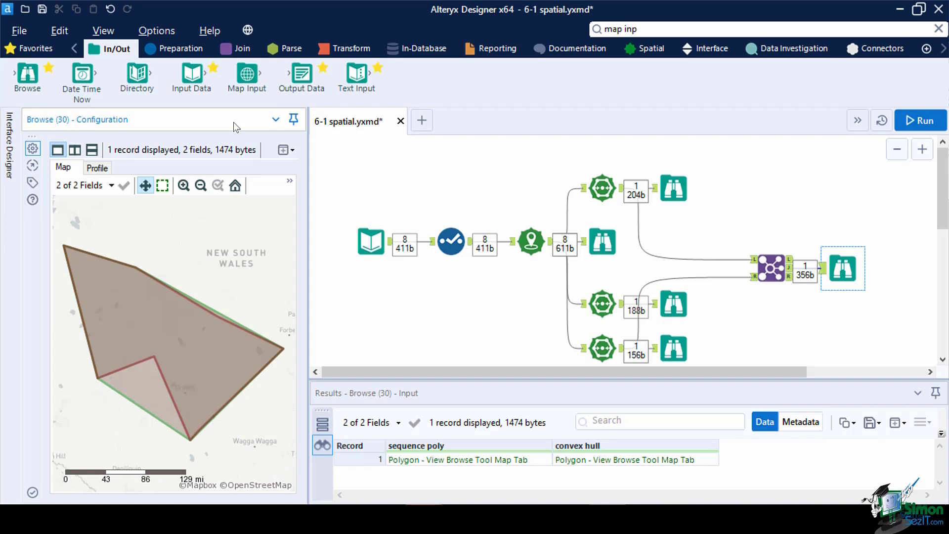
Add a Map Input tool and draw a six-corner polygon on its map, saved with the label 'poly'.
drag(247, 74, 328, 276)
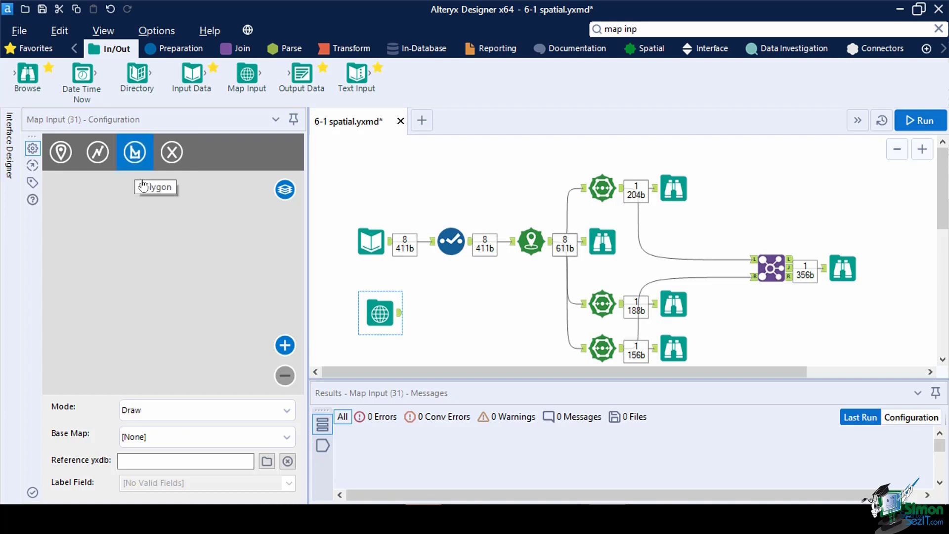
click(131, 164)
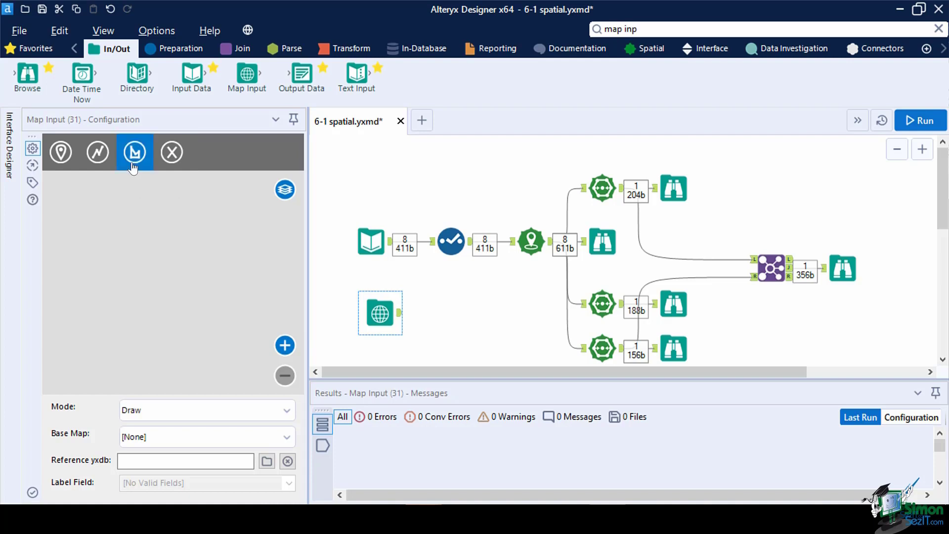
click(107, 206)
click(190, 245)
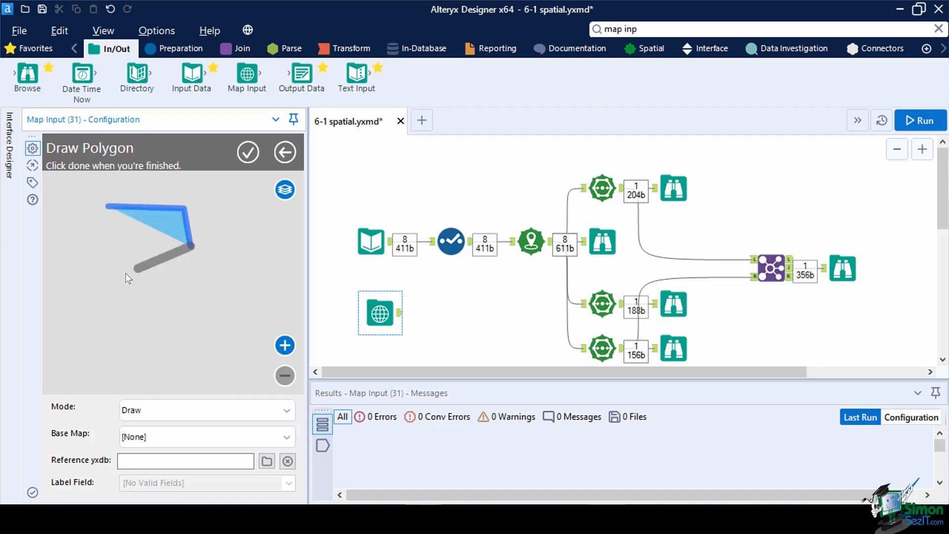
click(109, 277)
click(74, 255)
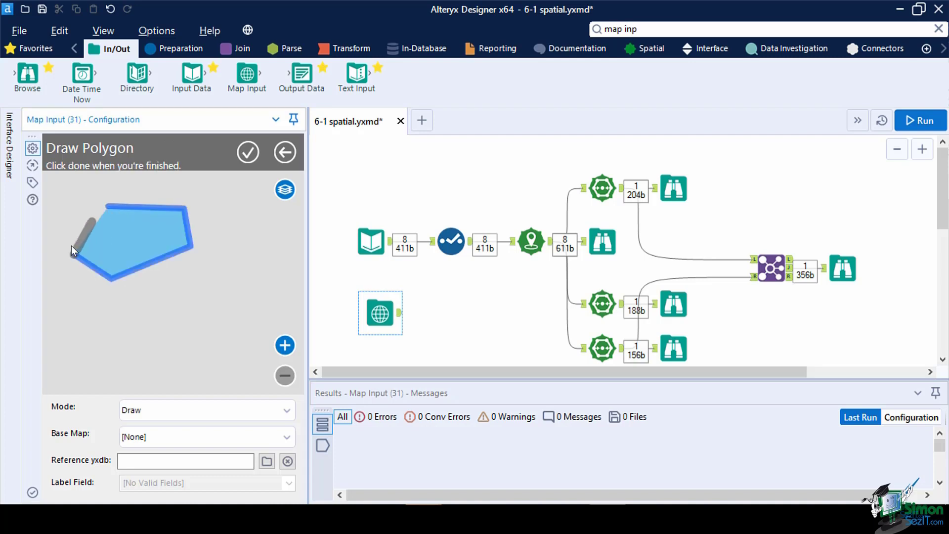
click(62, 222)
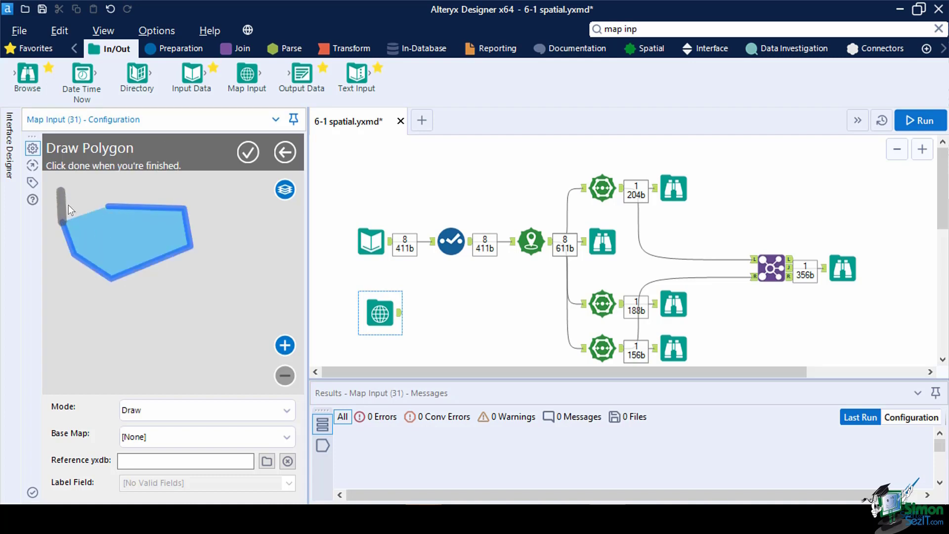
double_click(72, 192)
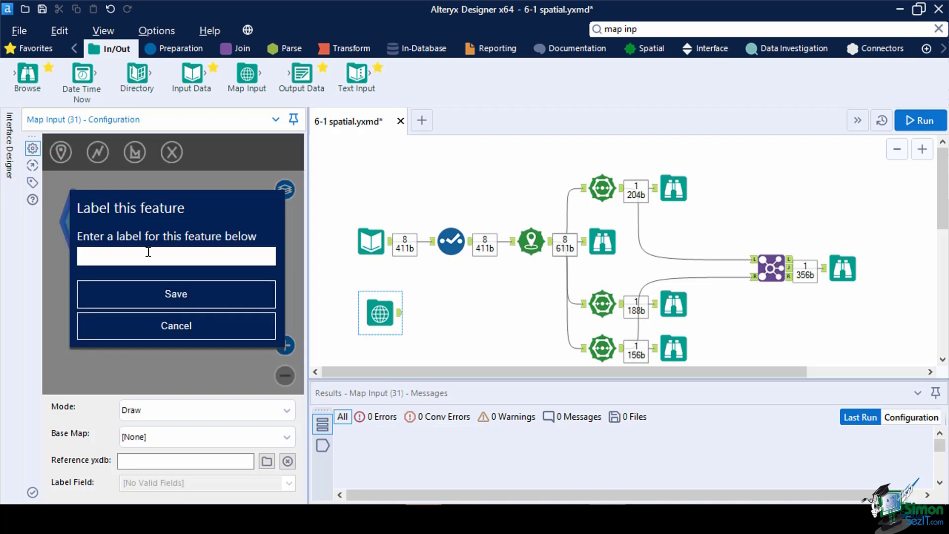
text(poly)
click(191, 300)
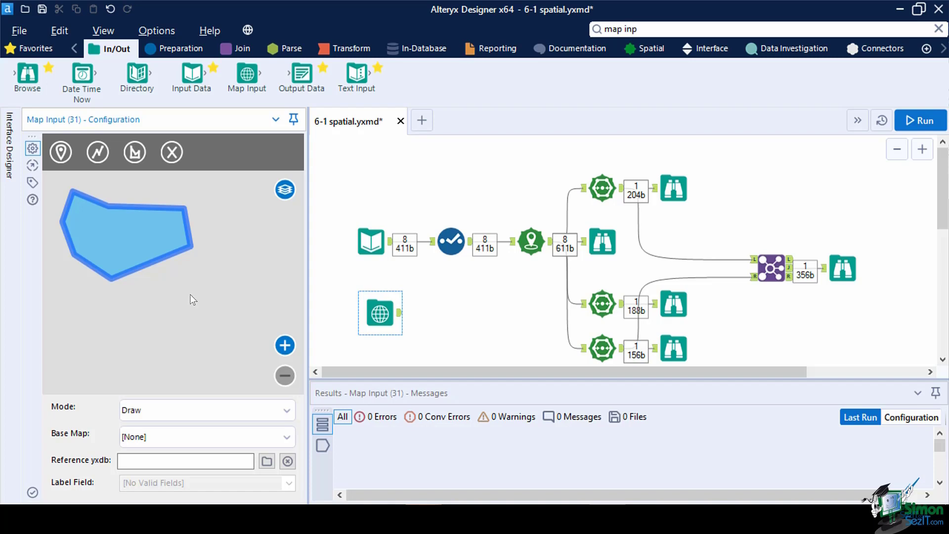
Put the Map Input in Select mode with CustomerFile1.yxdb as its reference layer.
click(289, 410)
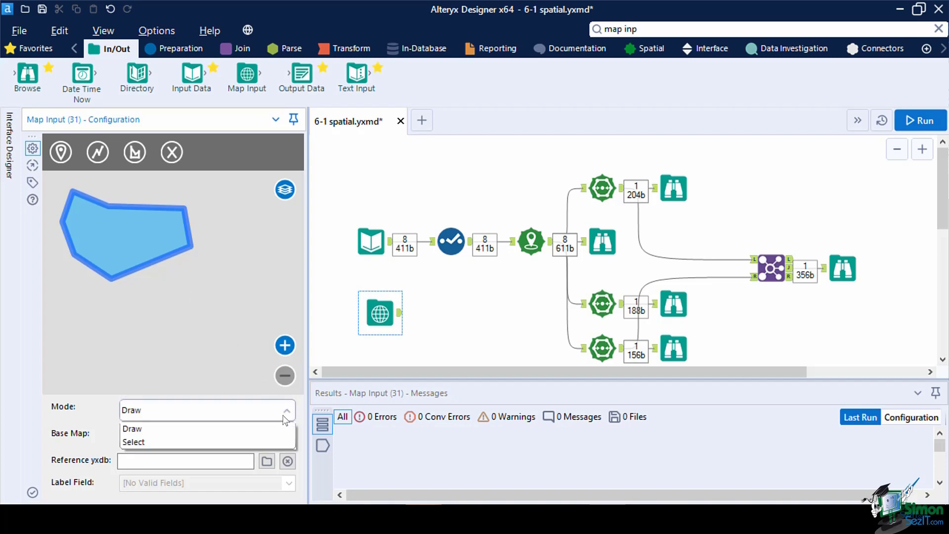
click(247, 442)
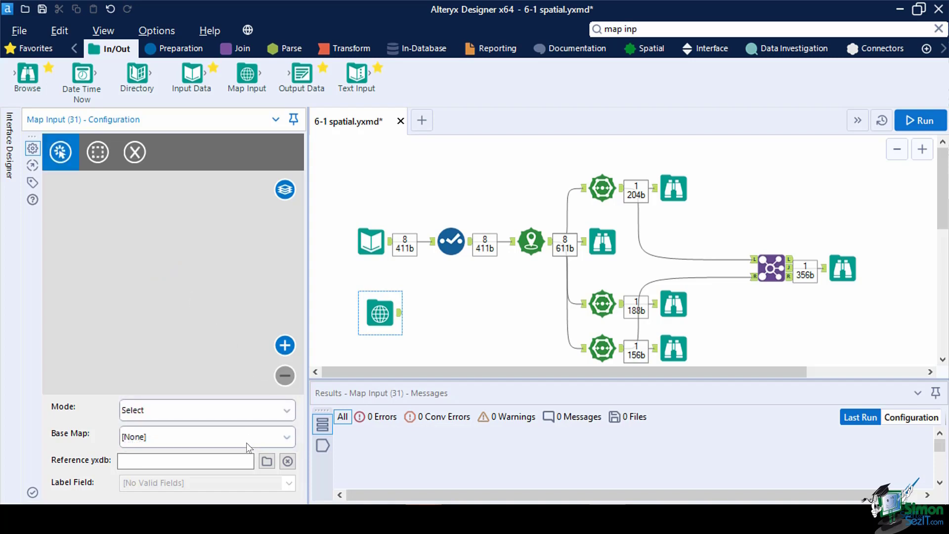
click(193, 461)
key(ctrl+v)
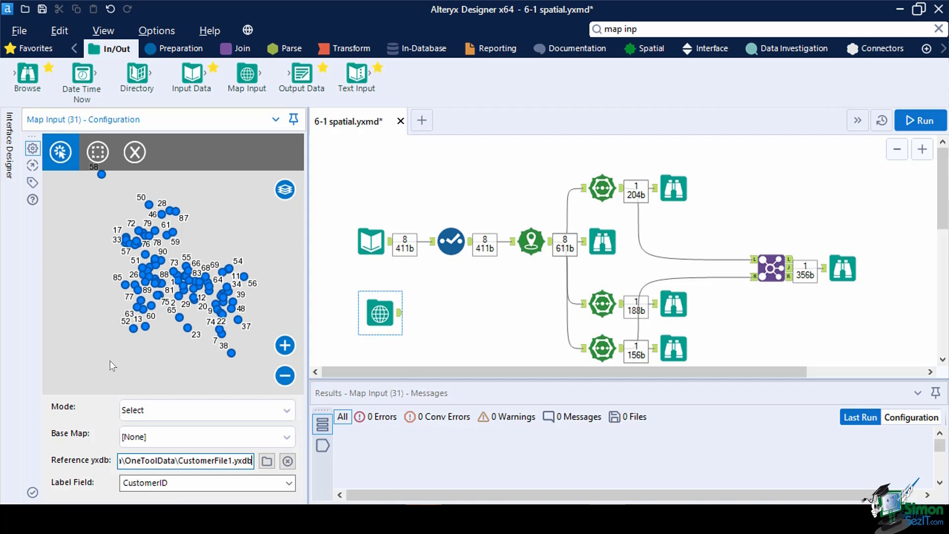
Rectangle-select the upper group of customer points and label them by ZIP.
click(60, 157)
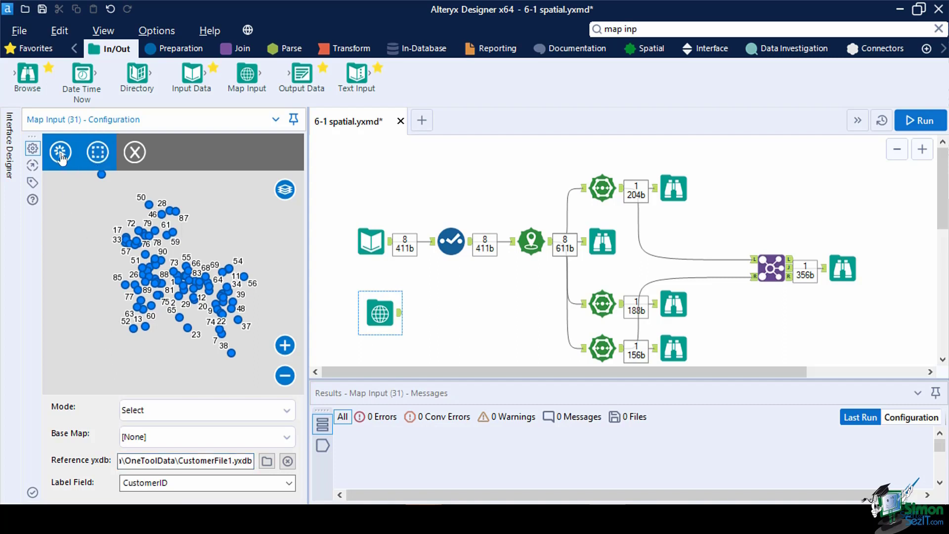
click(97, 153)
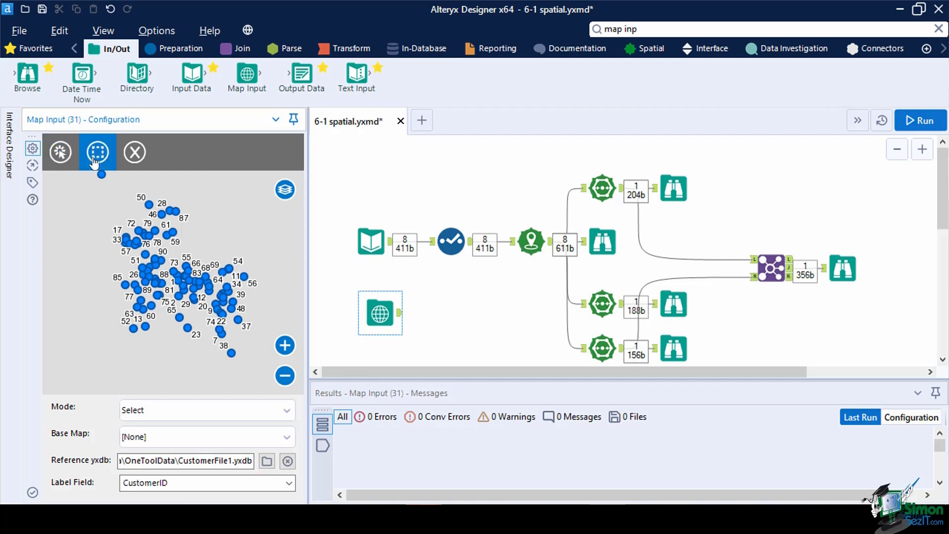
drag(92, 196, 246, 285)
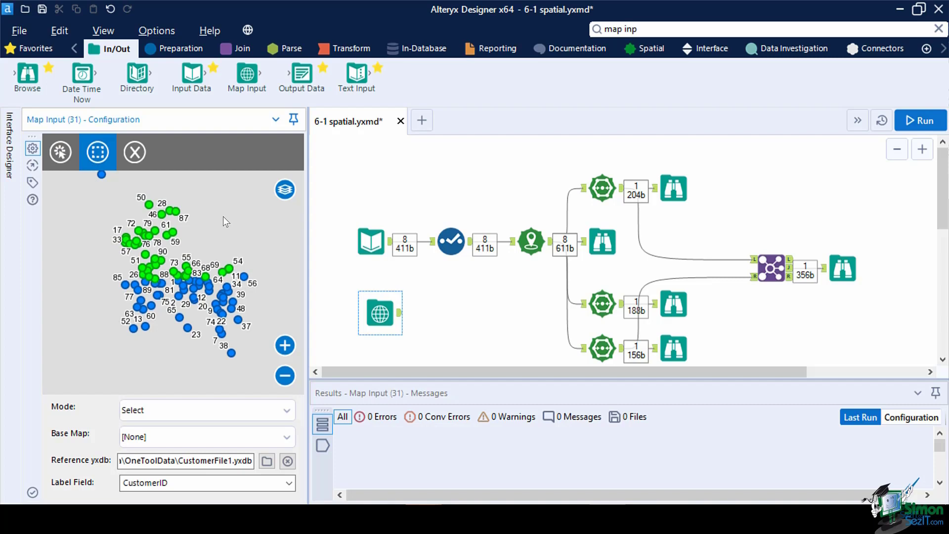
click(285, 484)
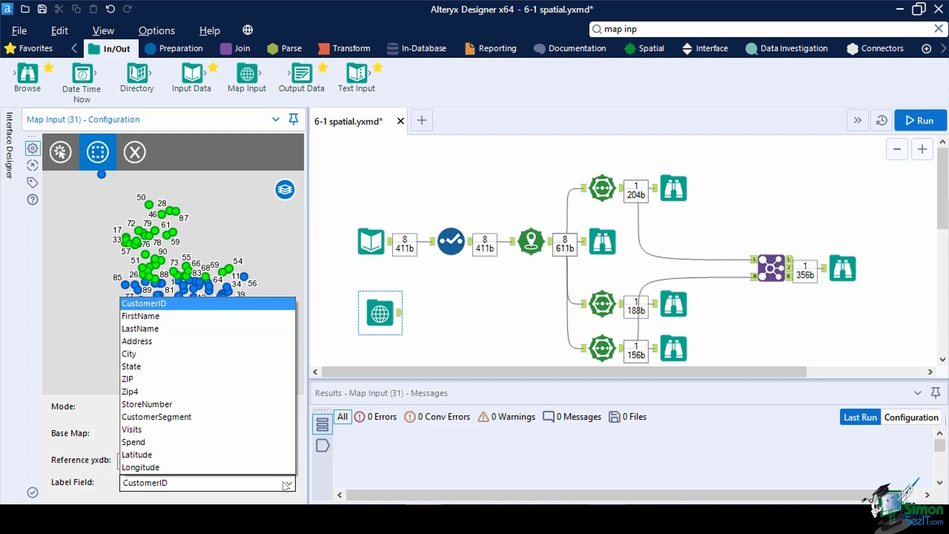
click(247, 379)
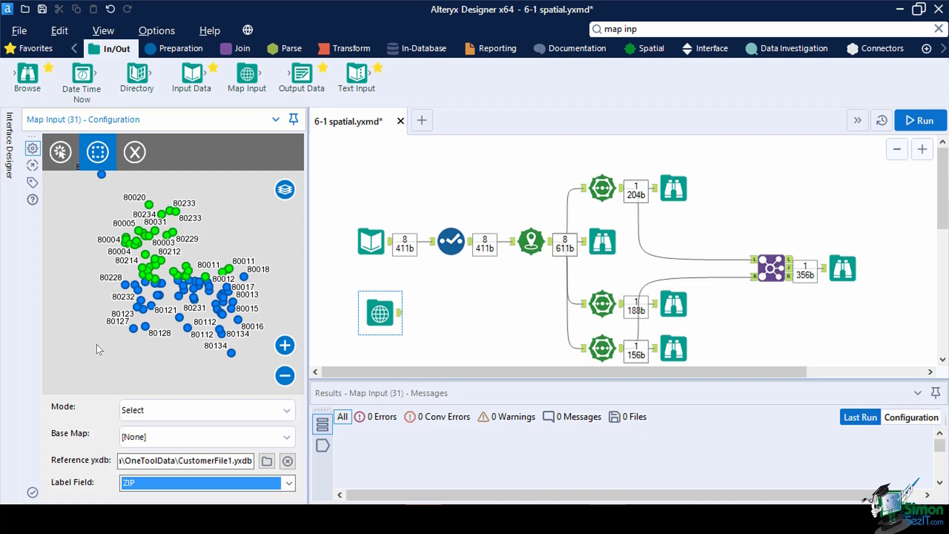
click(381, 165)
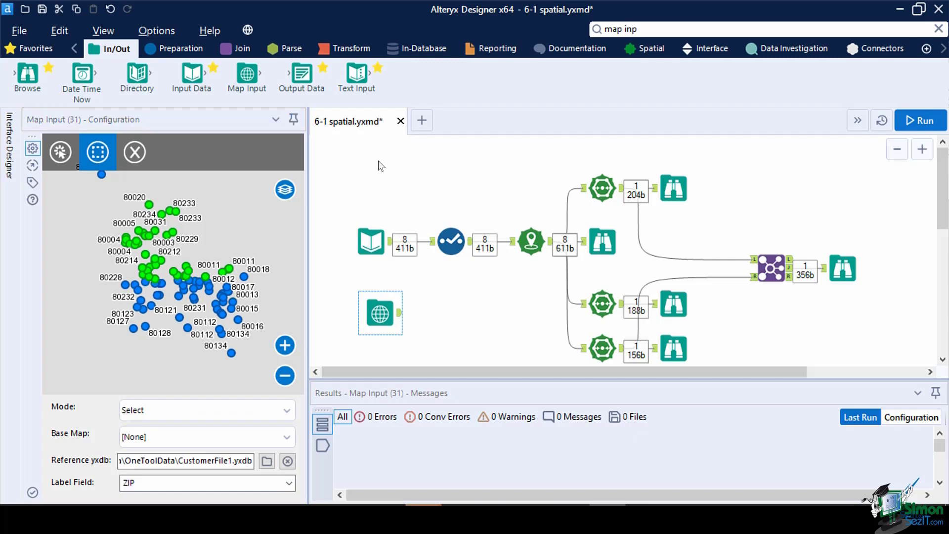
In User Settings' Dataset Defaults, set the reference base map to Alteryx Light.
click(170, 37)
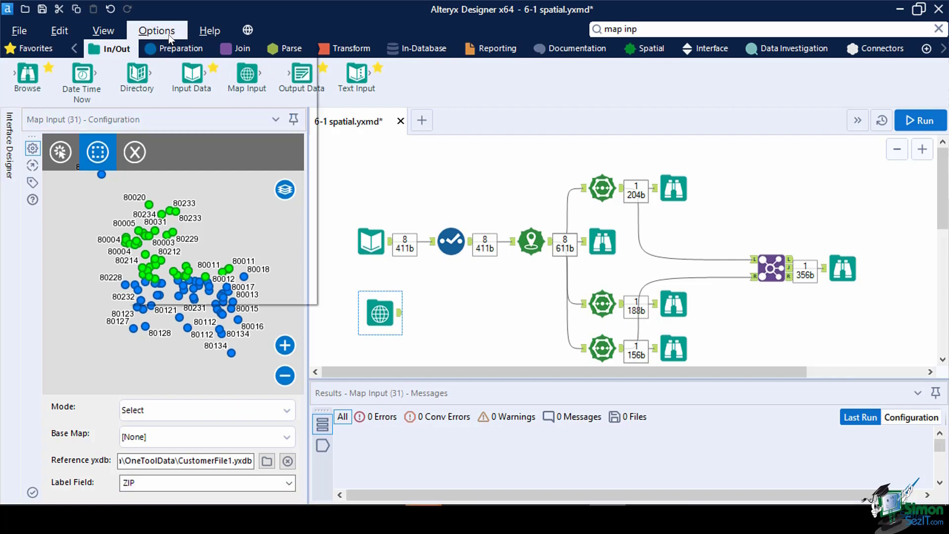
mouse_move(212, 247)
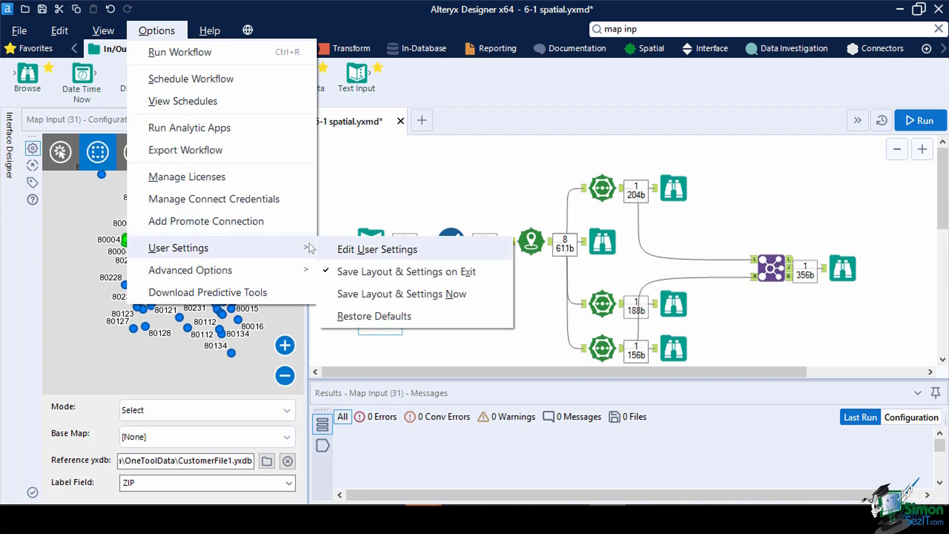
click(357, 249)
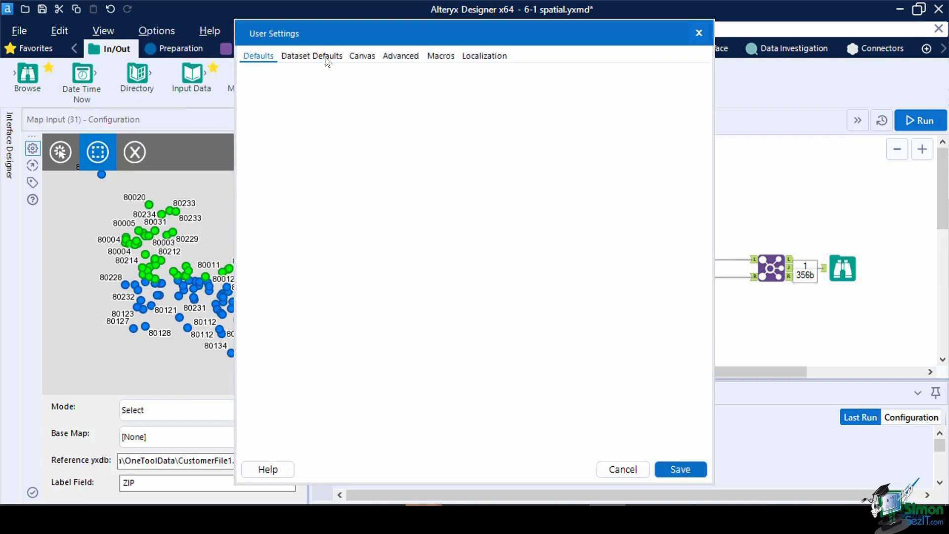
click(325, 58)
click(502, 213)
click(489, 248)
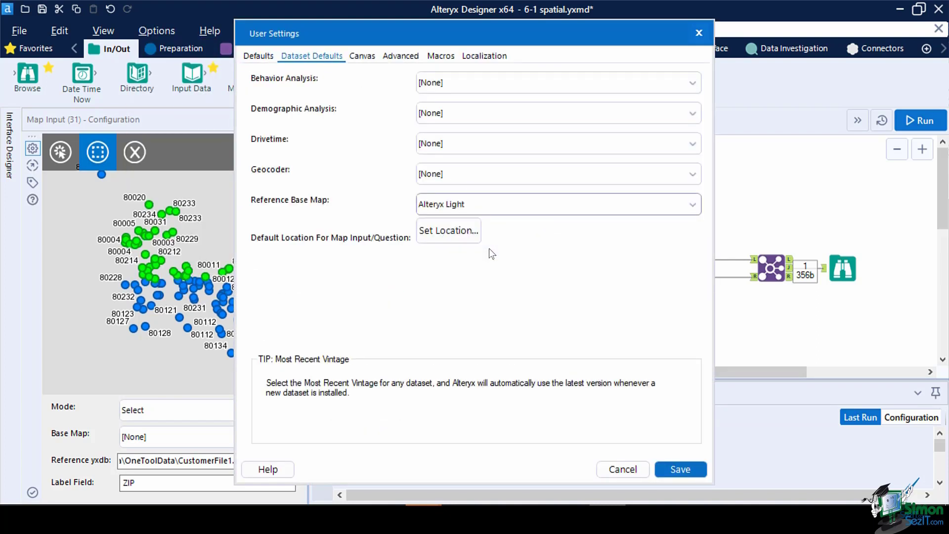
Set the default Map Input location zoomed in on the central United States.
click(455, 241)
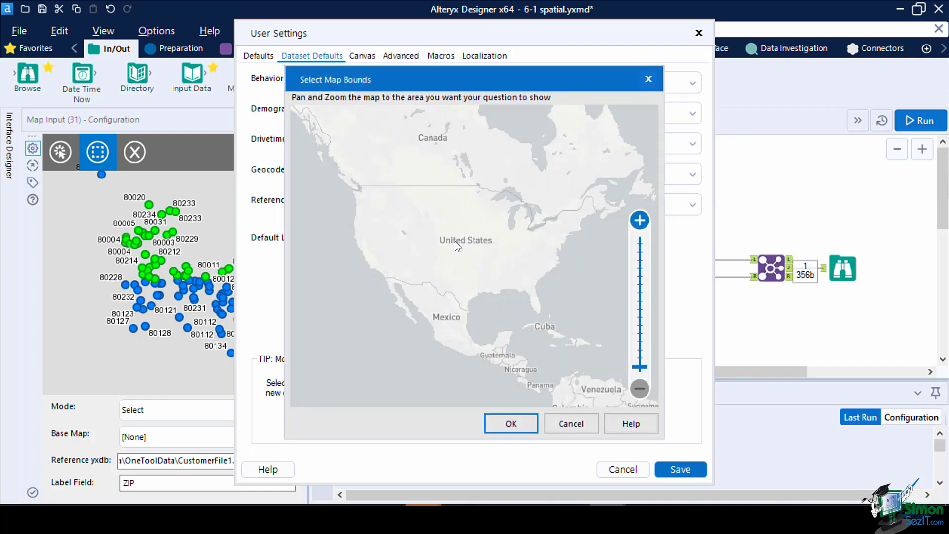
click(640, 220)
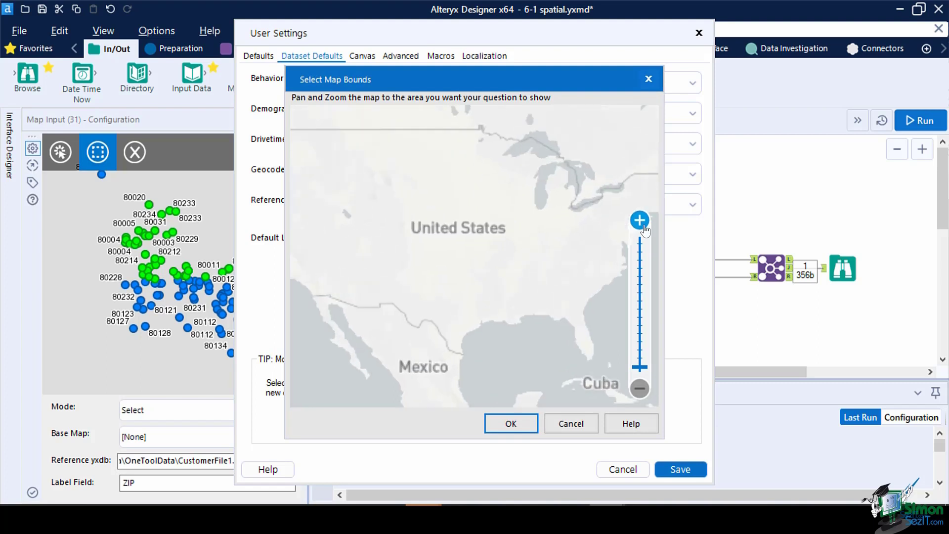
click(639, 220)
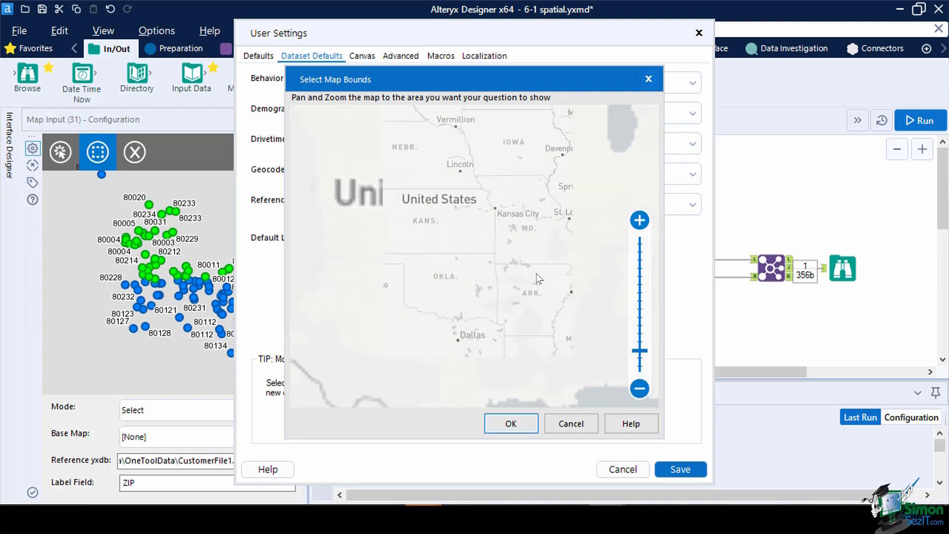
click(510, 423)
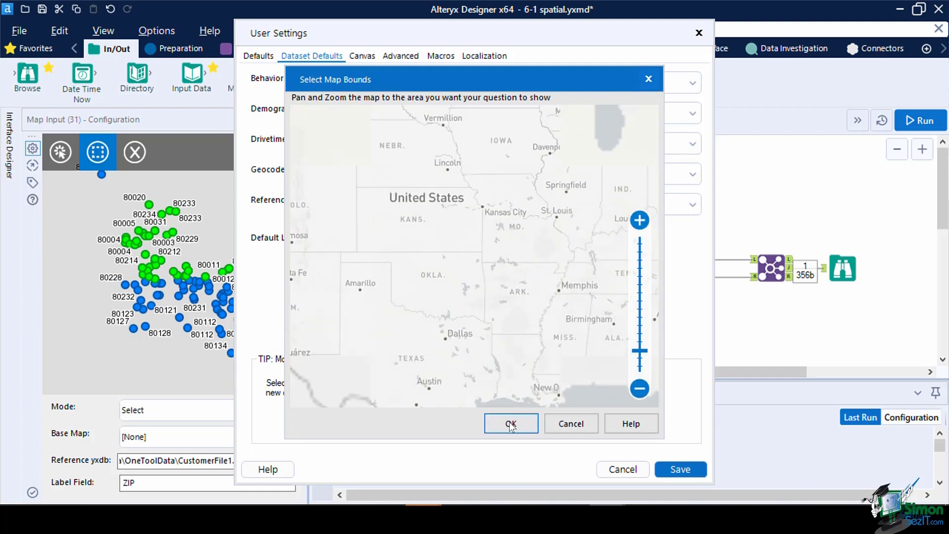